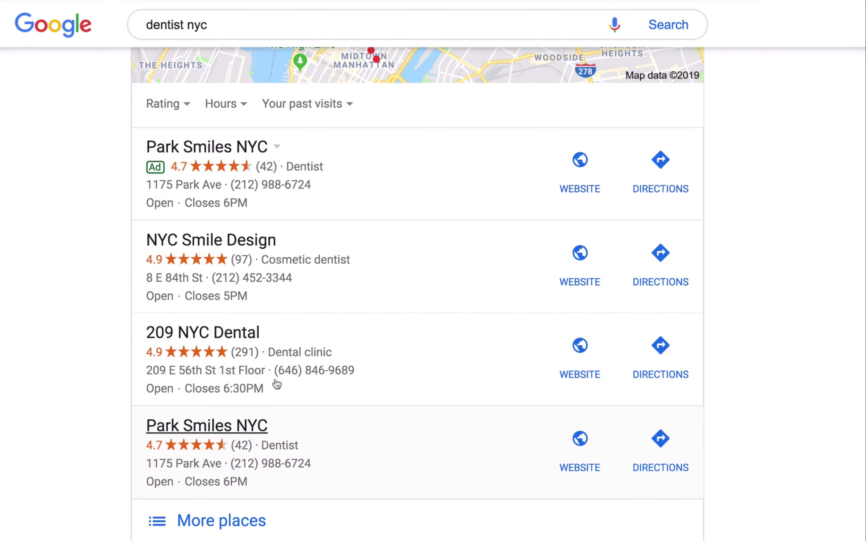
Step: Examine the ads and local map listings in the dentist nyc search results
scroll(230, 430, up, 8)
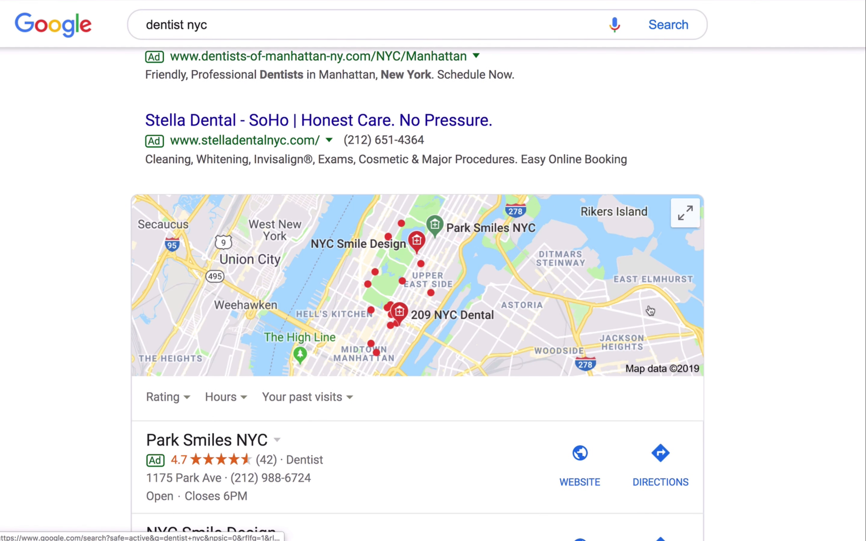
scroll(464, 347, down, 9)
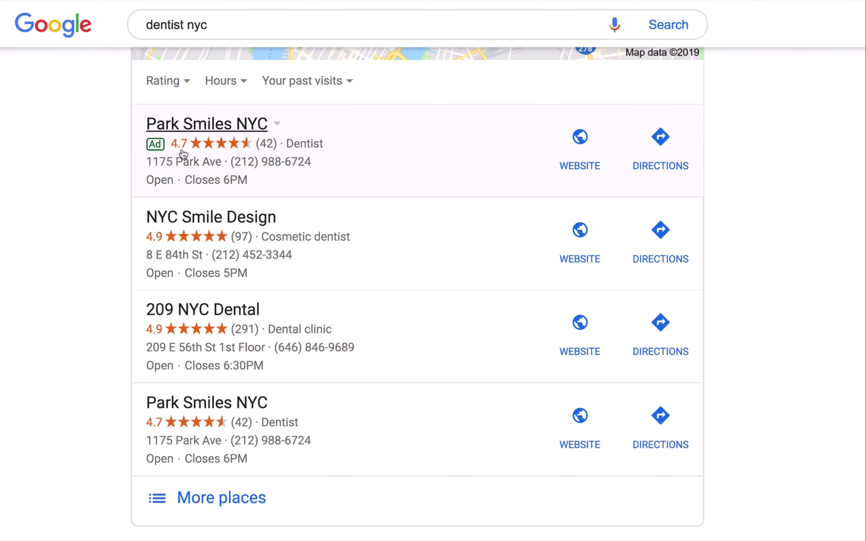
scroll(211, 153, up, 10)
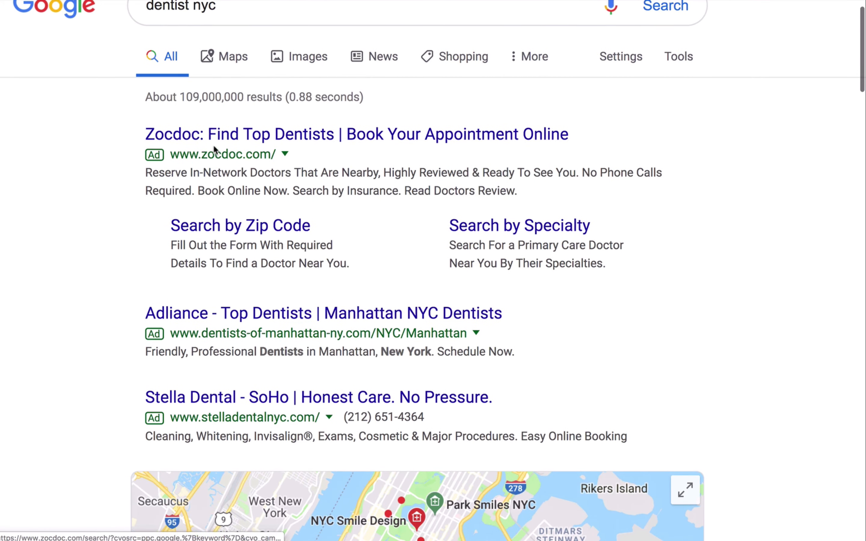
drag(215, 460, 217, 316)
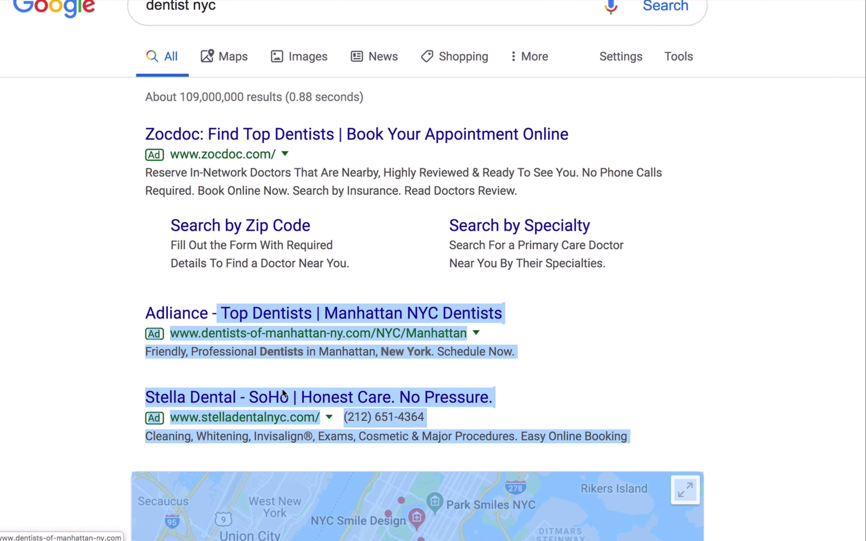
click(585, 373)
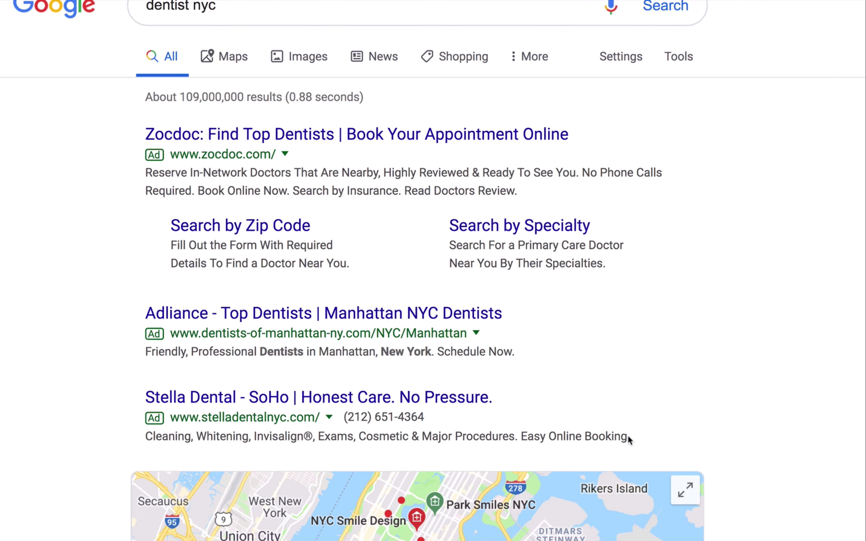
drag(629, 438, 135, 133)
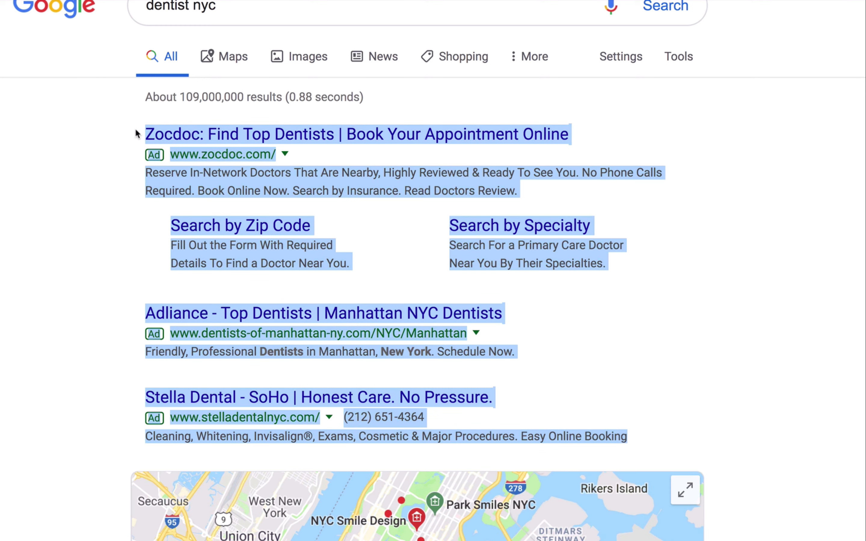
scroll(64, 271, down, 15)
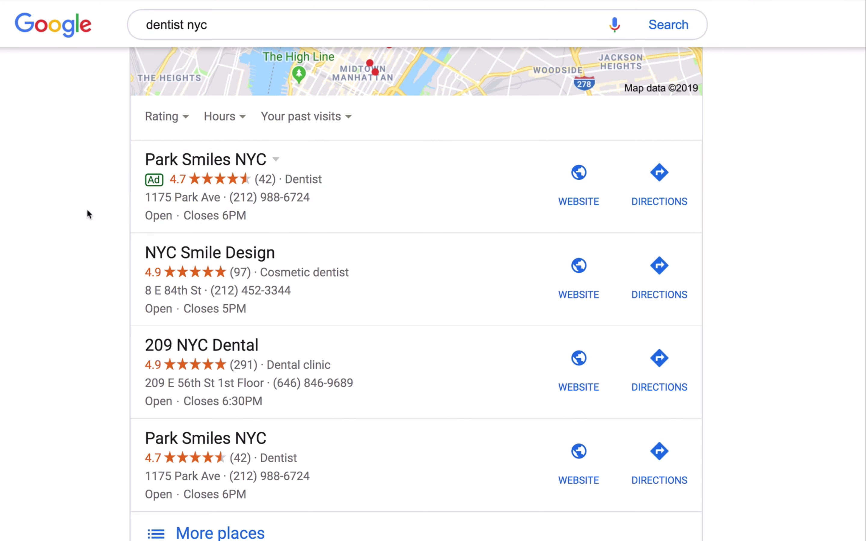
scroll(87, 214, up, 2)
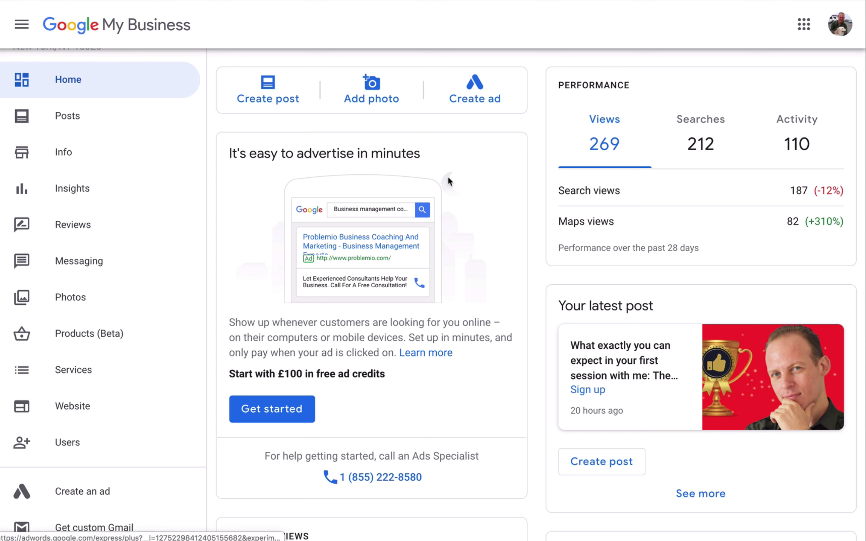
Step: Open ad creation from the Google My Business home page's Create ad link
drag(233, 372, 385, 365)
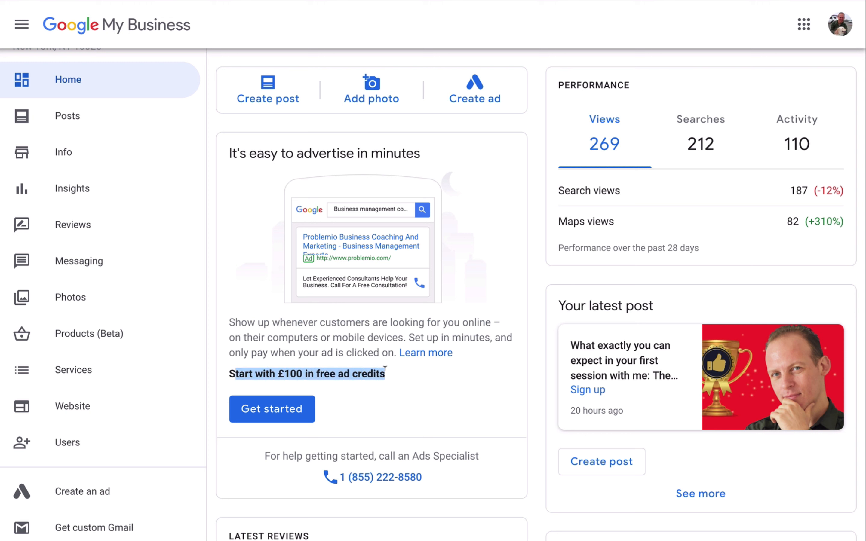
click(228, 372)
drag(229, 371, 388, 376)
drag(387, 373, 233, 373)
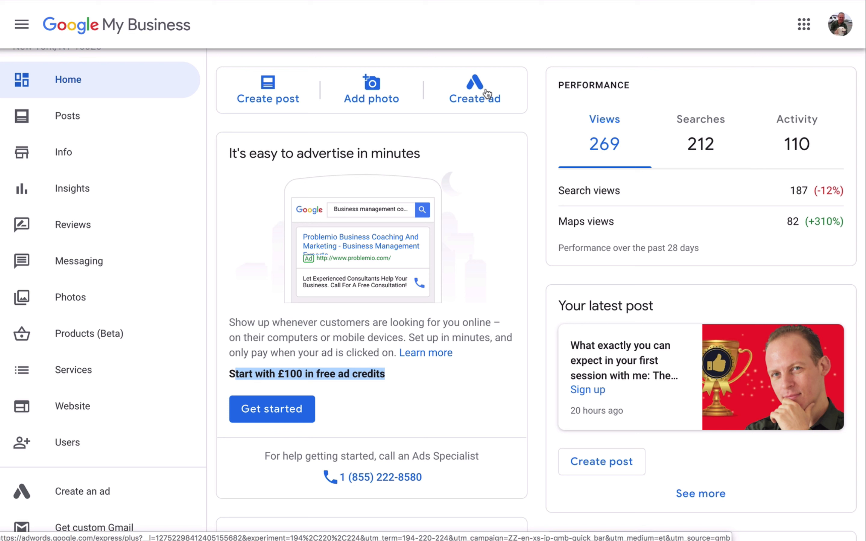
click(470, 95)
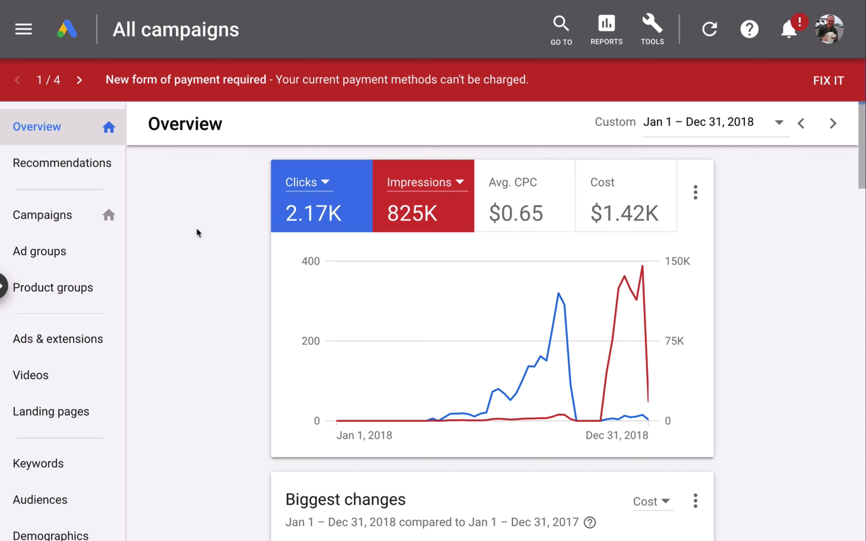
Step: Start a new campaign from the Campaigns page with the Sales goal and the Search campaign type
click(41, 216)
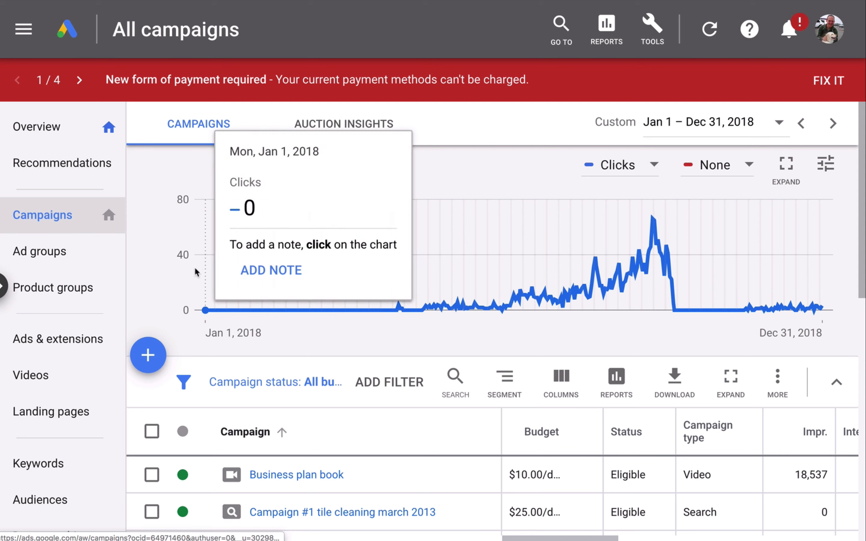
click(153, 361)
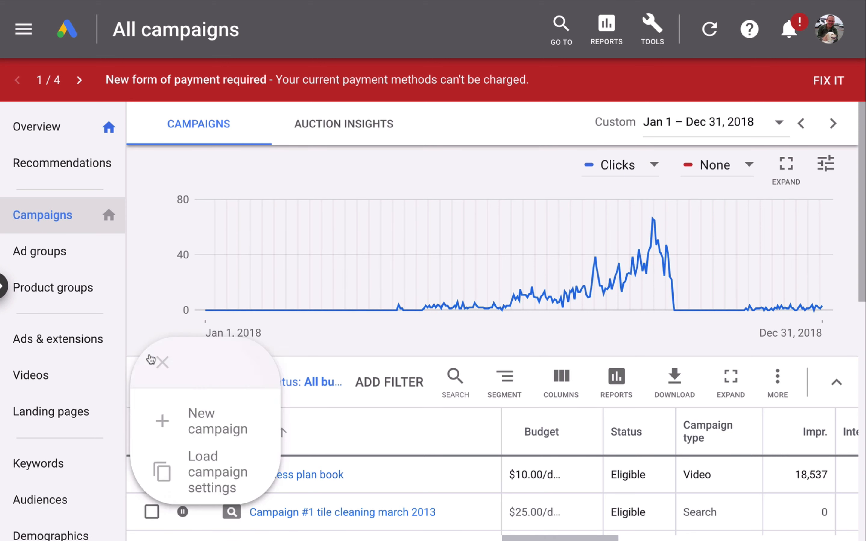
click(207, 421)
click(137, 242)
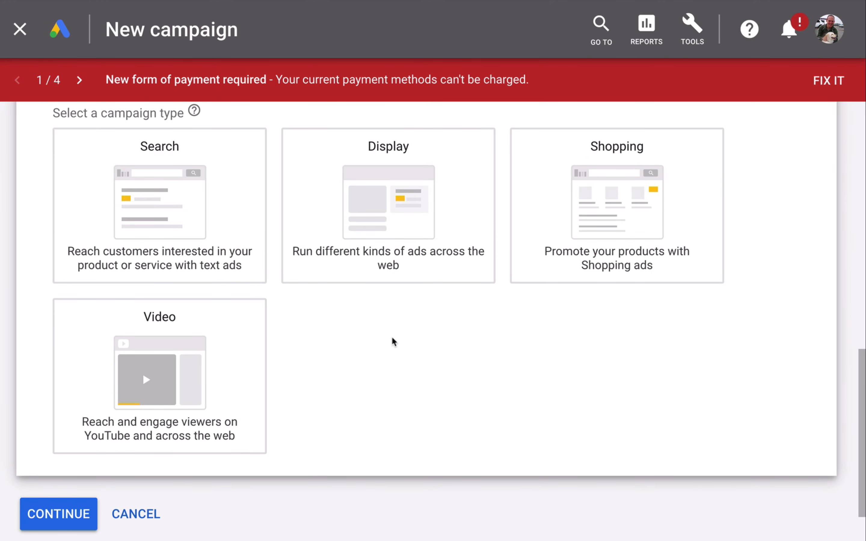
click(184, 210)
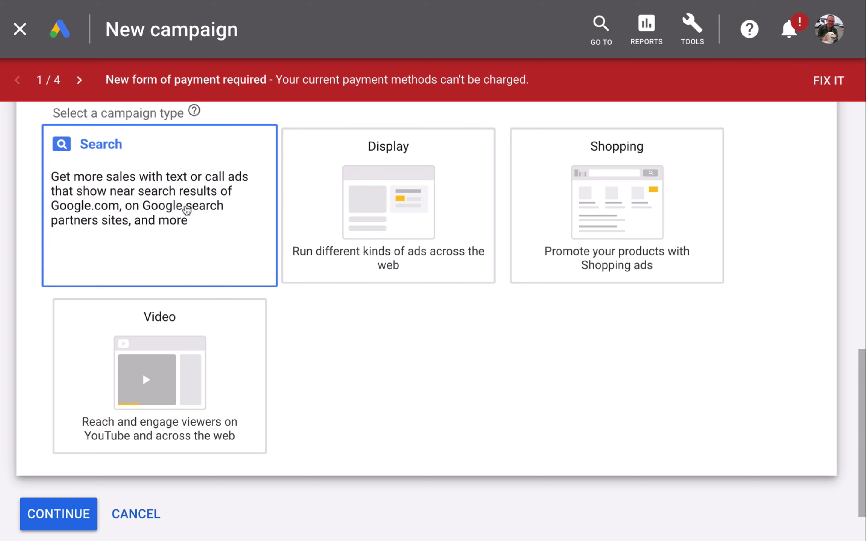
Step: Choose store visits and phone calls as ways to reach the goal, enter the business phone number, and continue
click(74, 411)
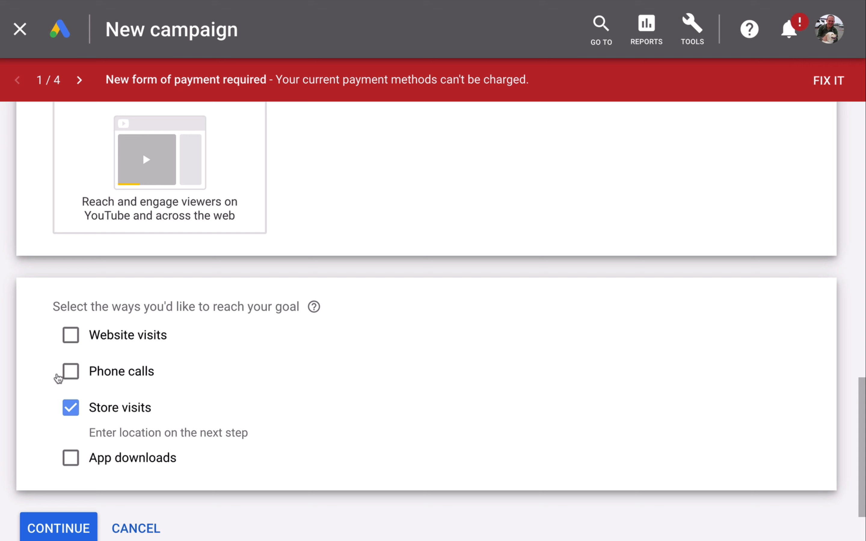
click(71, 371)
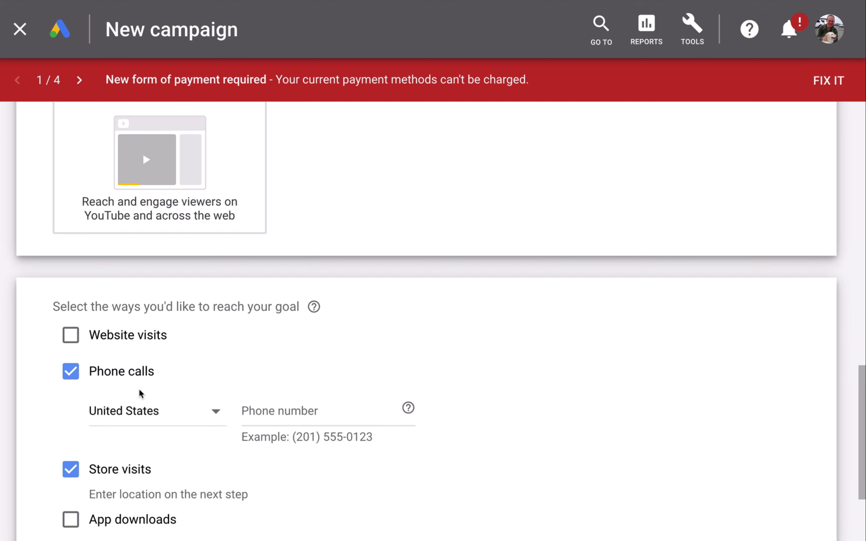
scroll(140, 394, down, 1)
click(268, 364)
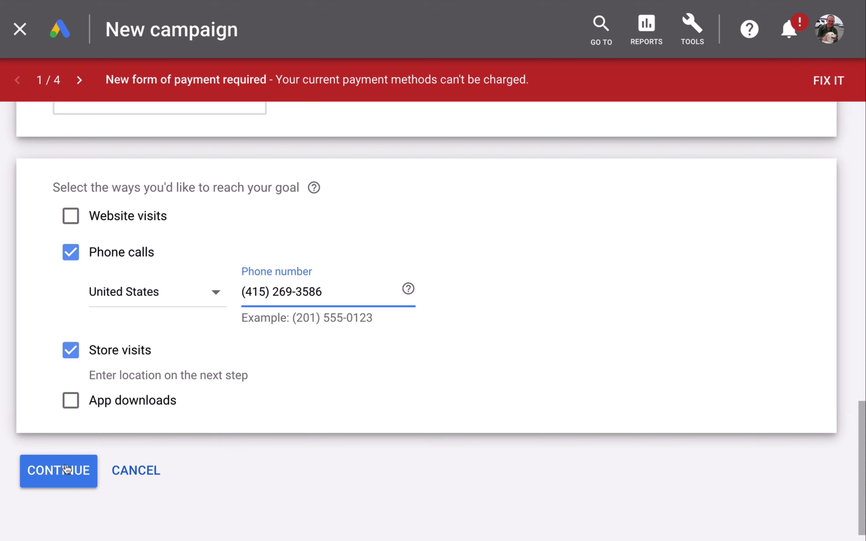
click(84, 470)
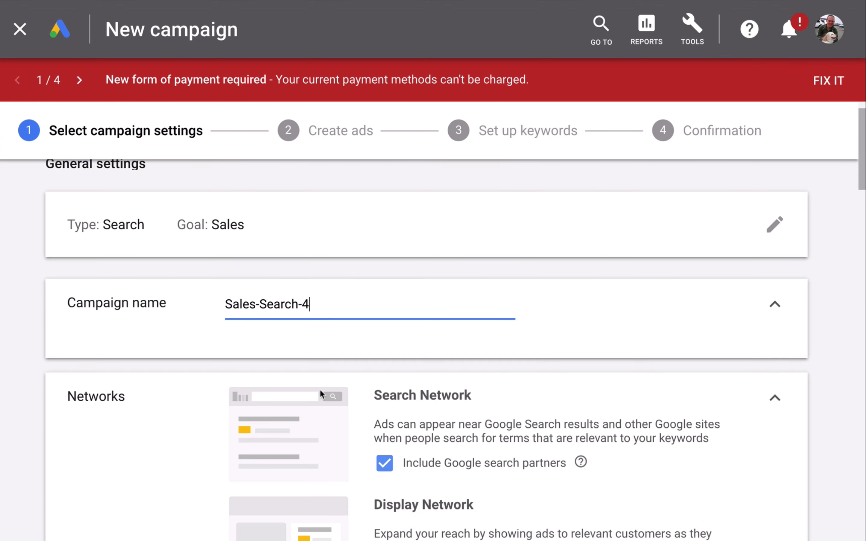
Step: Rename the campaign as Local NYC business coaching
drag(316, 304, 236, 297)
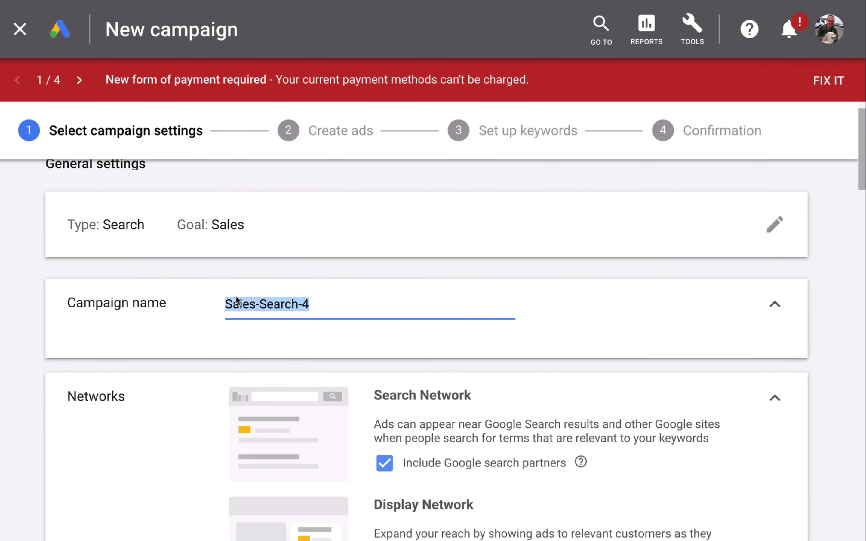
text(Local NYC business coaching)
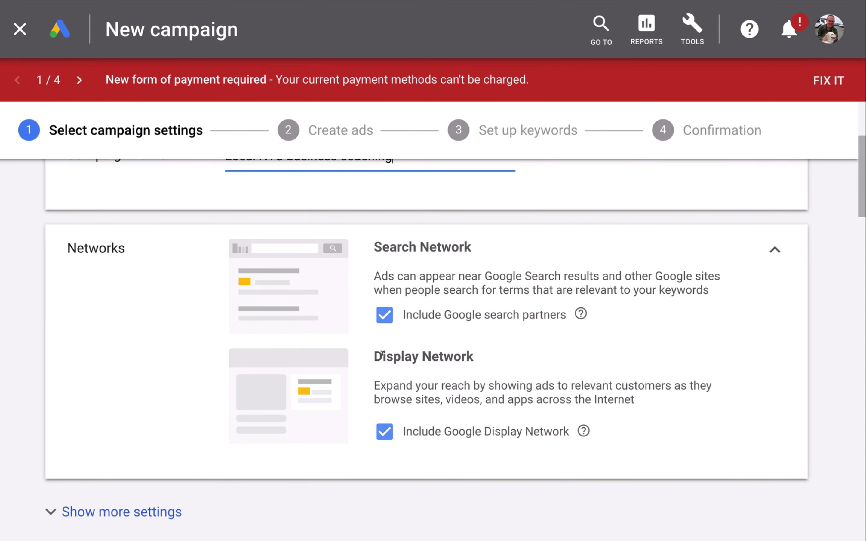
Step: Turn off the Include Google Display Network option in the campaign's network settings
click(381, 350)
drag(382, 350, 479, 365)
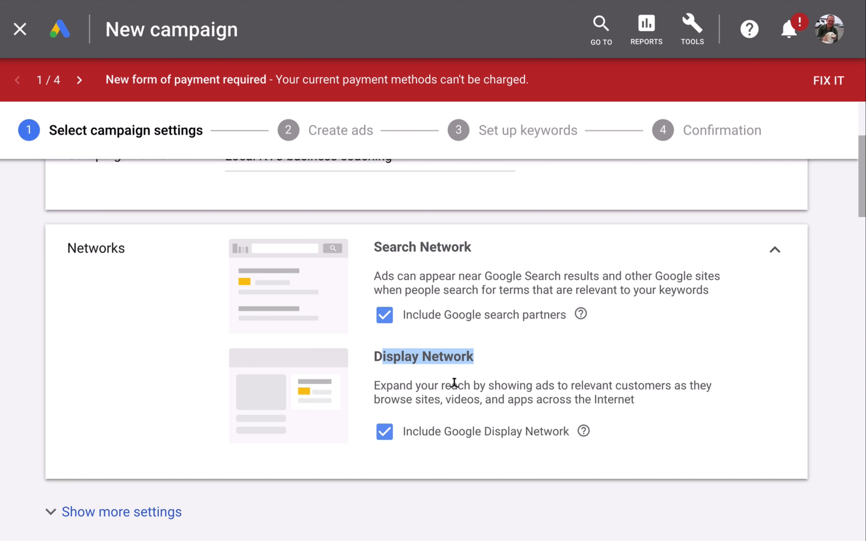
drag(452, 386, 531, 392)
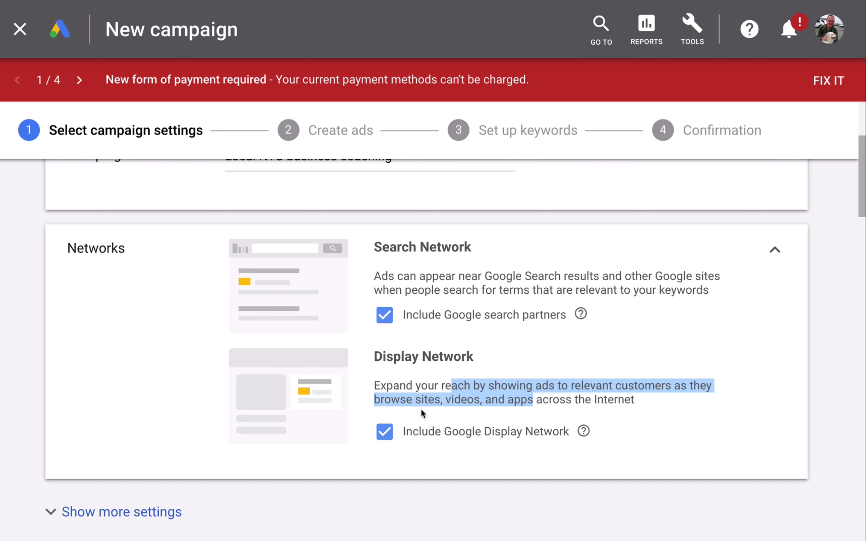
click(385, 433)
click(380, 322)
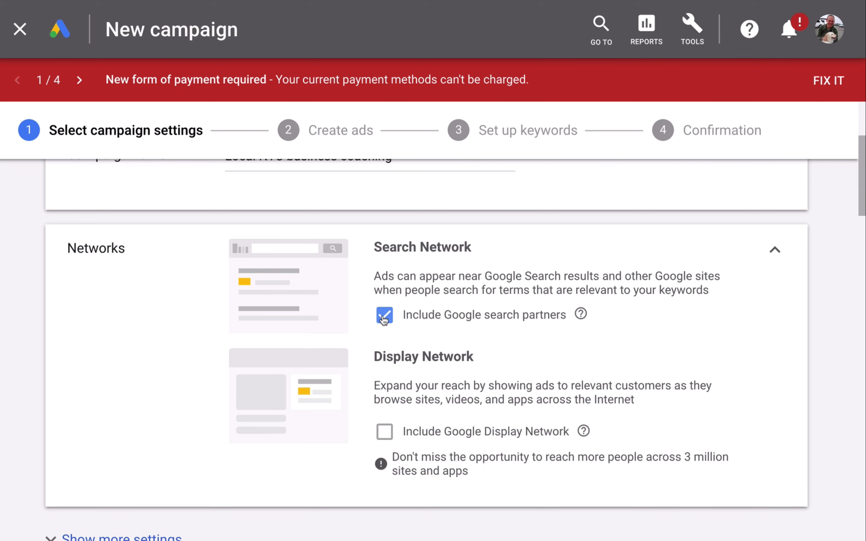
Step: Target the campaign location to Manhattan, New York, United States
scroll(209, 323, down, 10)
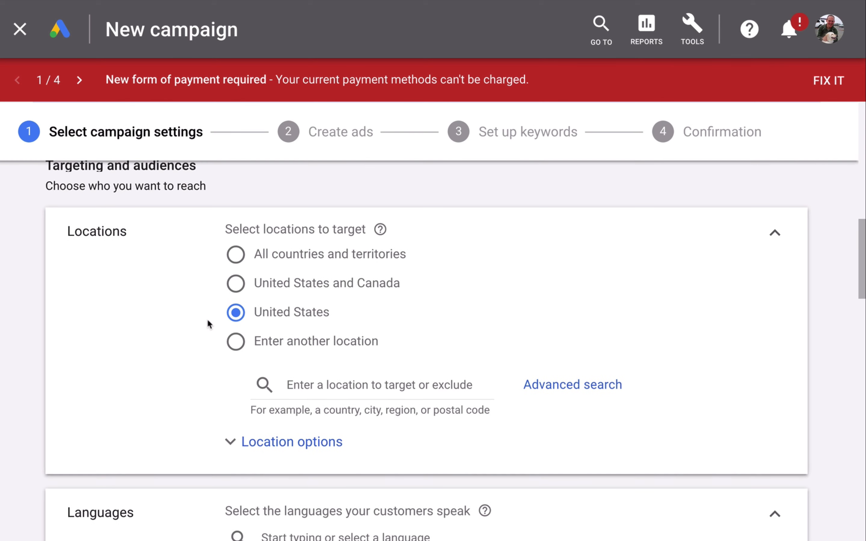
click(306, 380)
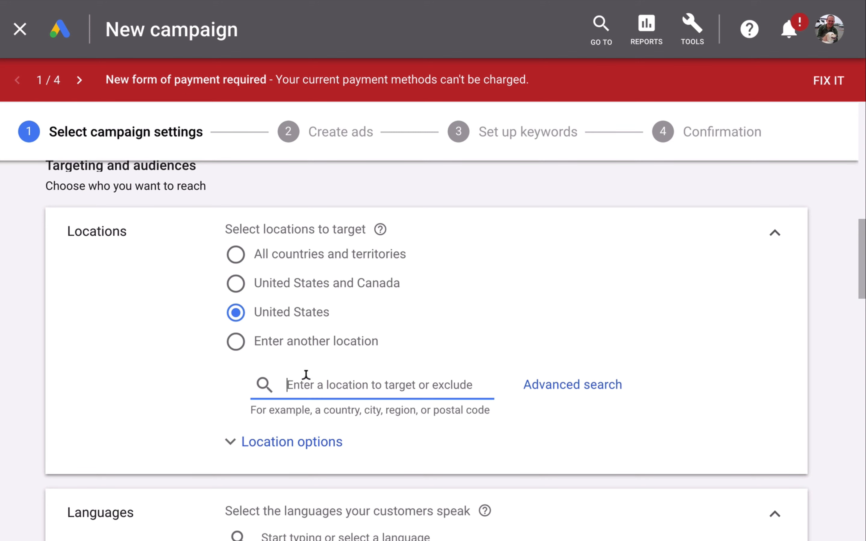
text(ma)
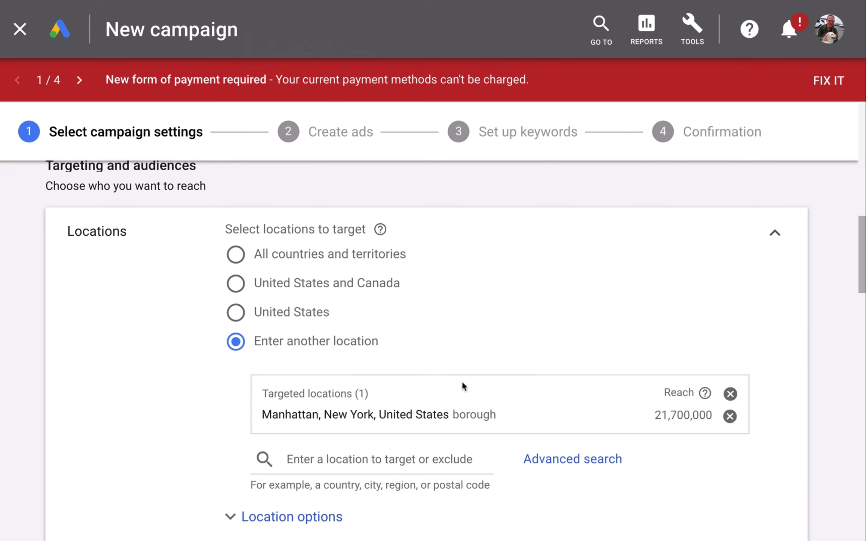
scroll(462, 381, down, 2)
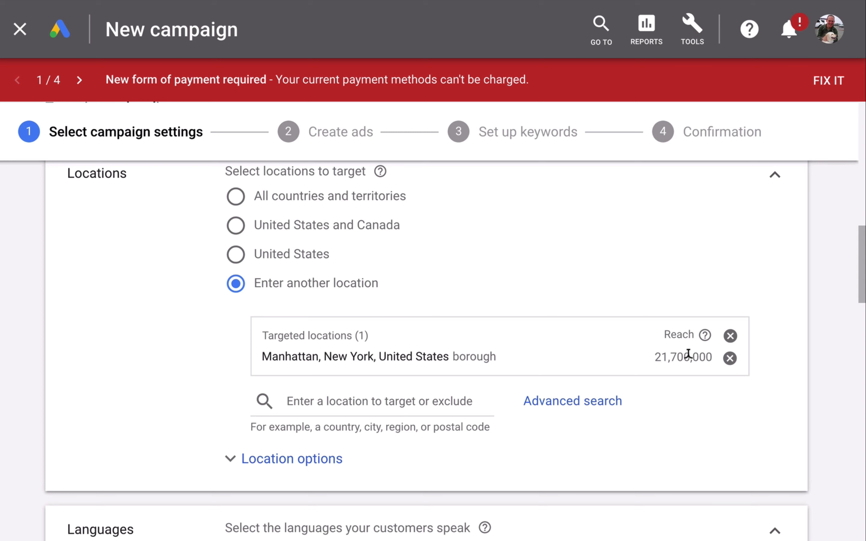
Step: Review the languages and audiences sections of the campaign settings
scroll(286, 369, down, 5)
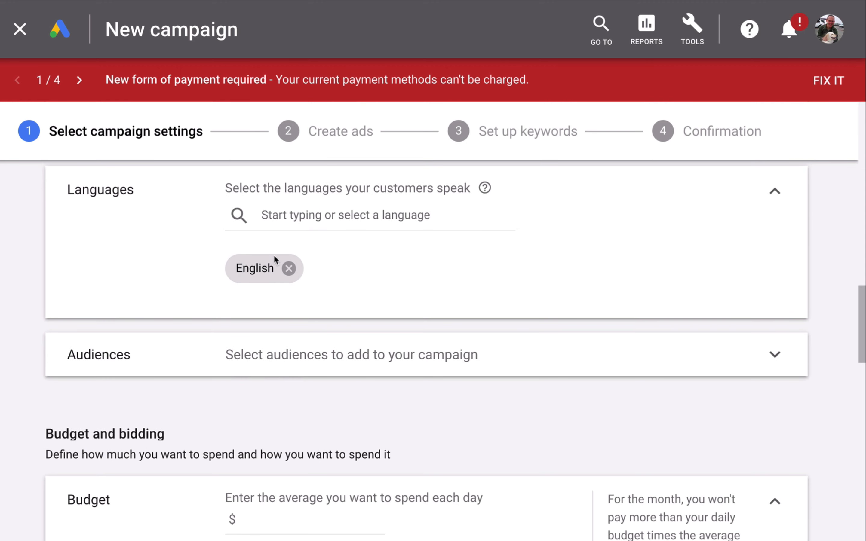
scroll(274, 290, down, 4)
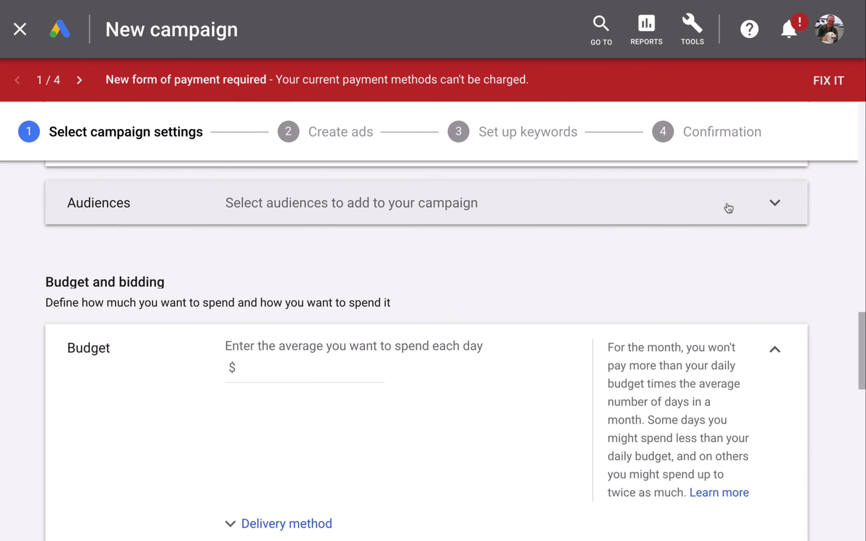
click(775, 203)
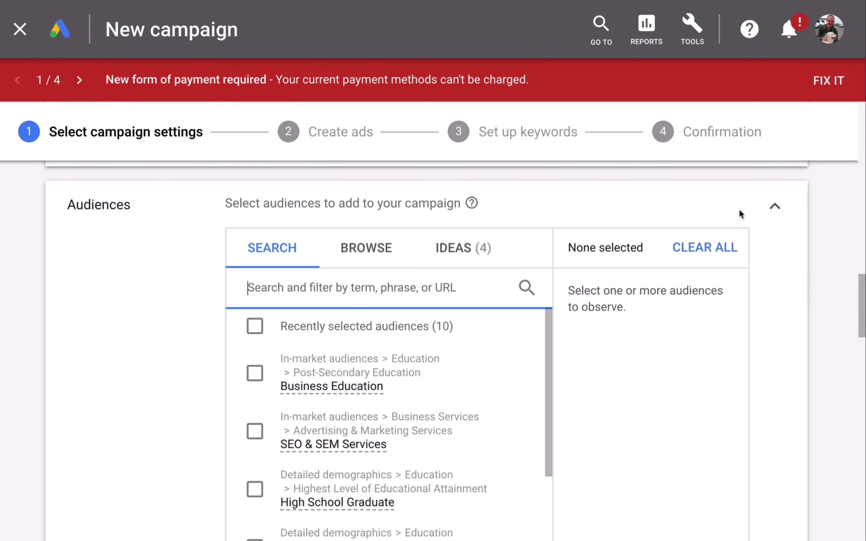
click(775, 206)
scroll(576, 269, down, 1)
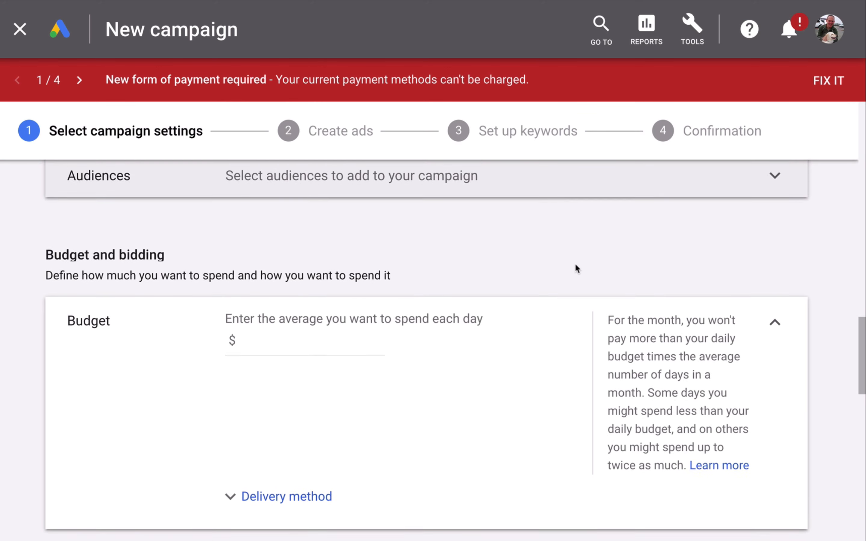
Step: Set the daily budget to $5.00 and expand the delivery method options
click(323, 317)
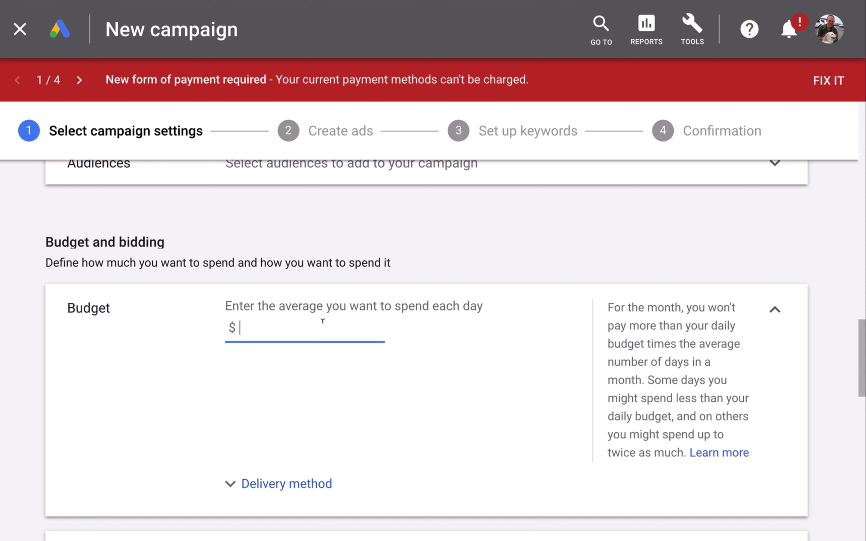
text(5.9)
key(BackSpace)
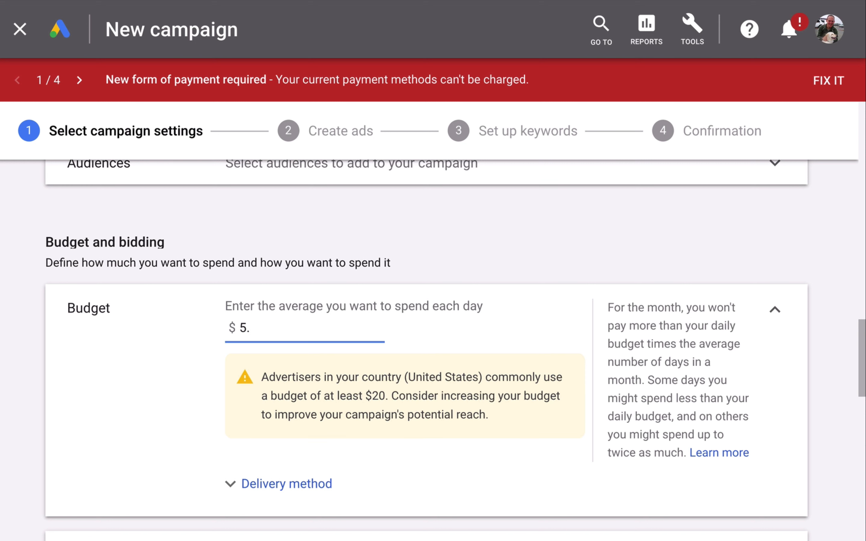
text(00)
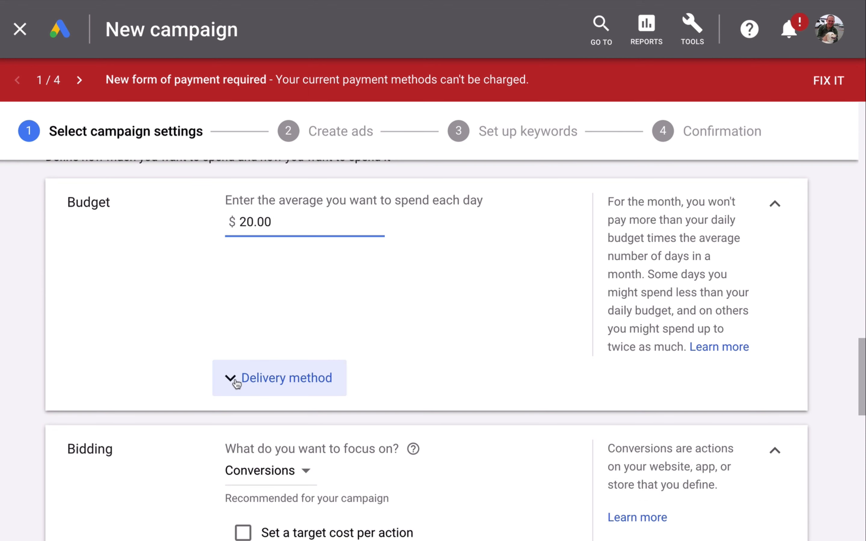
click(235, 382)
scroll(239, 381, down, 2)
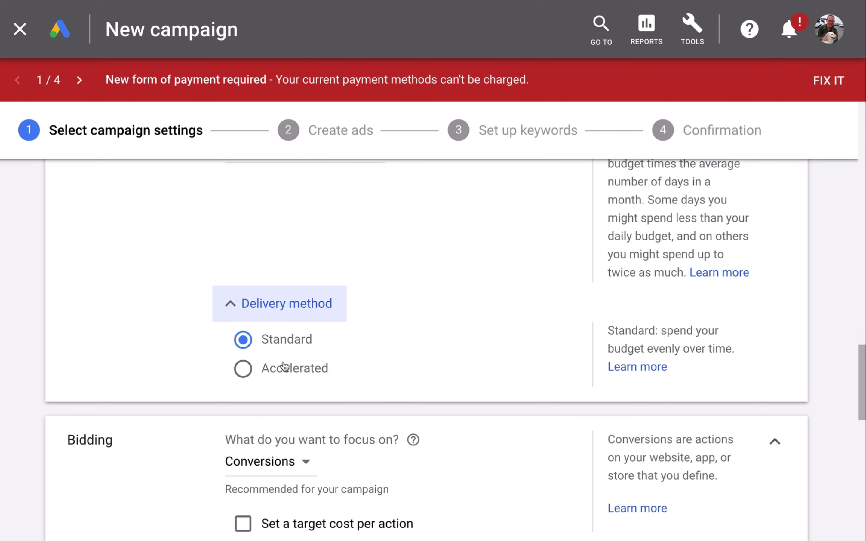
Step: Enable a target cost per action for conversion bidding and set the target CPA to $1.00
click(239, 308)
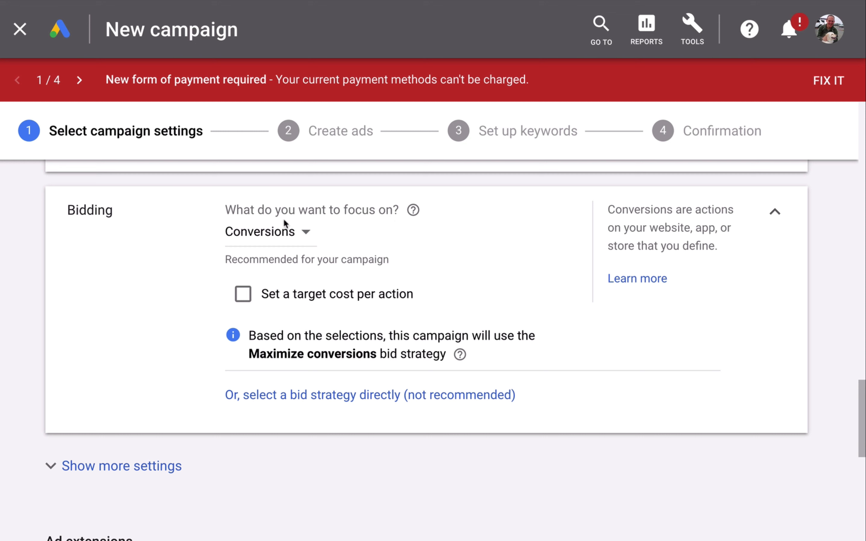
click(253, 297)
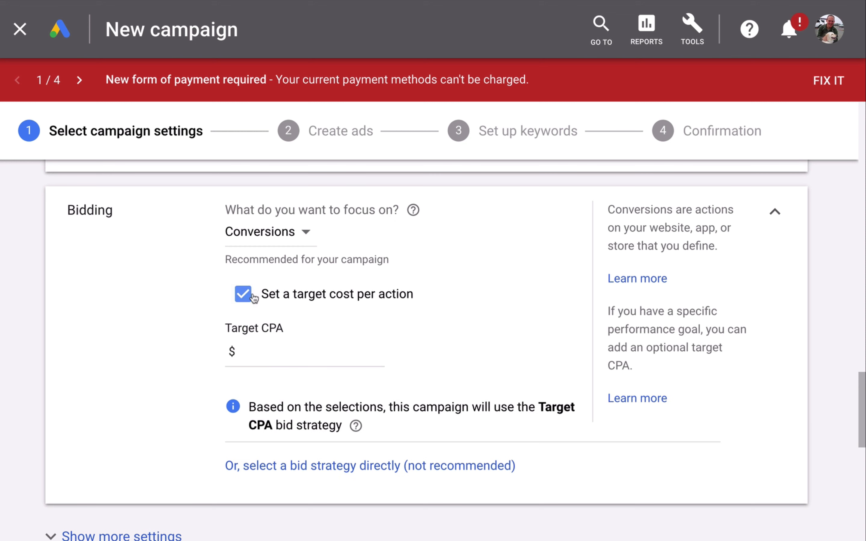
click(259, 347)
text(1.00)
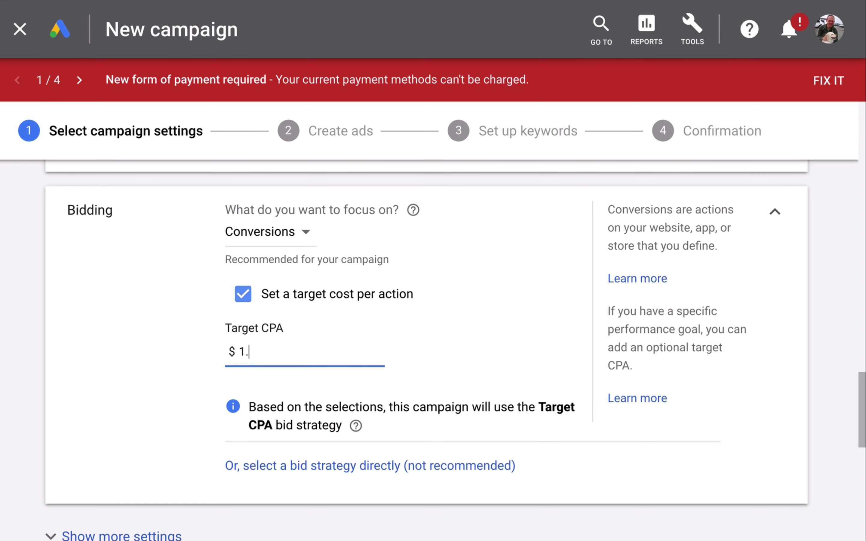
click(143, 376)
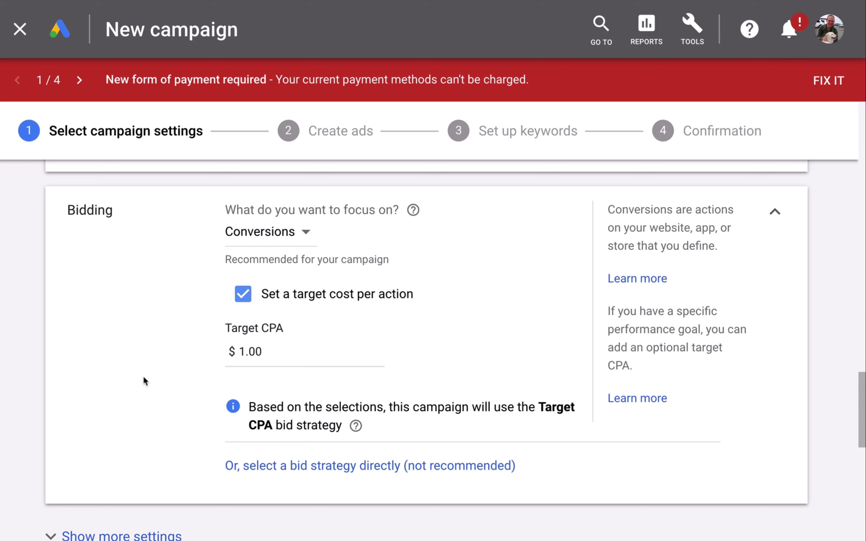
scroll(143, 378, down, 3)
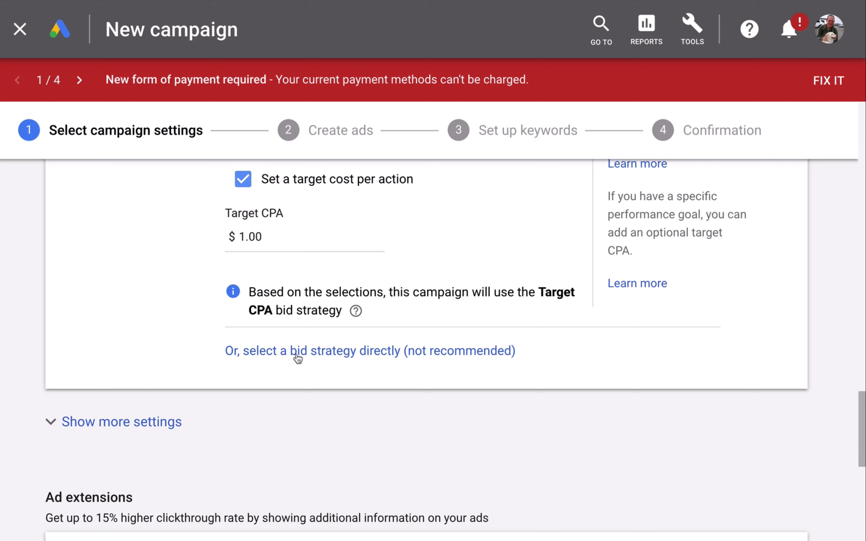
scroll(297, 358, down, 9)
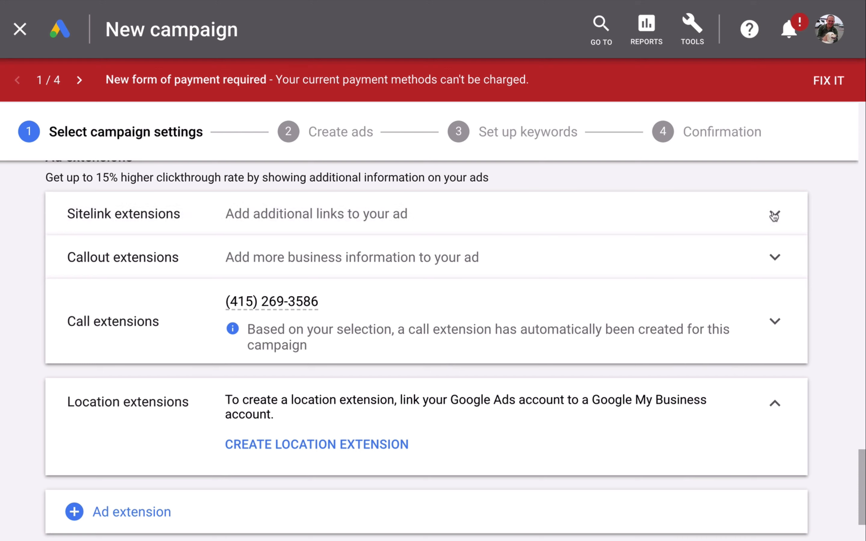
click(766, 221)
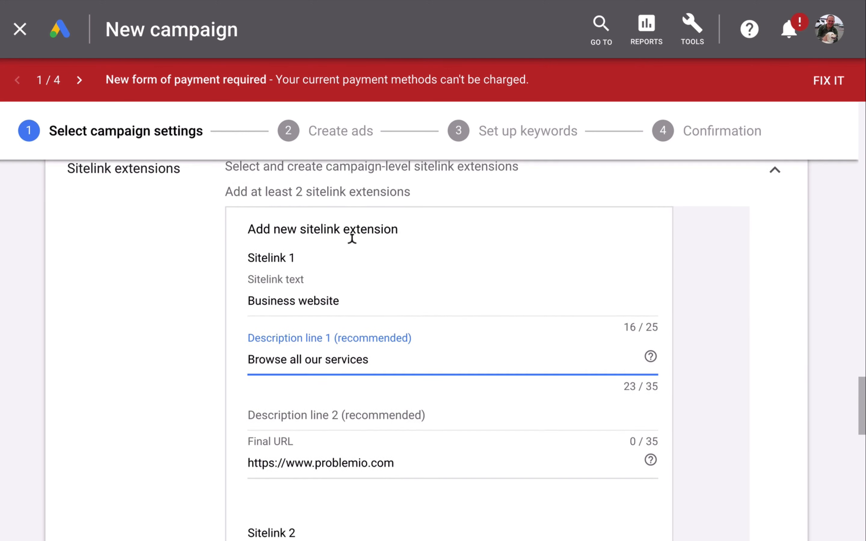
scroll(352, 244, down, 1)
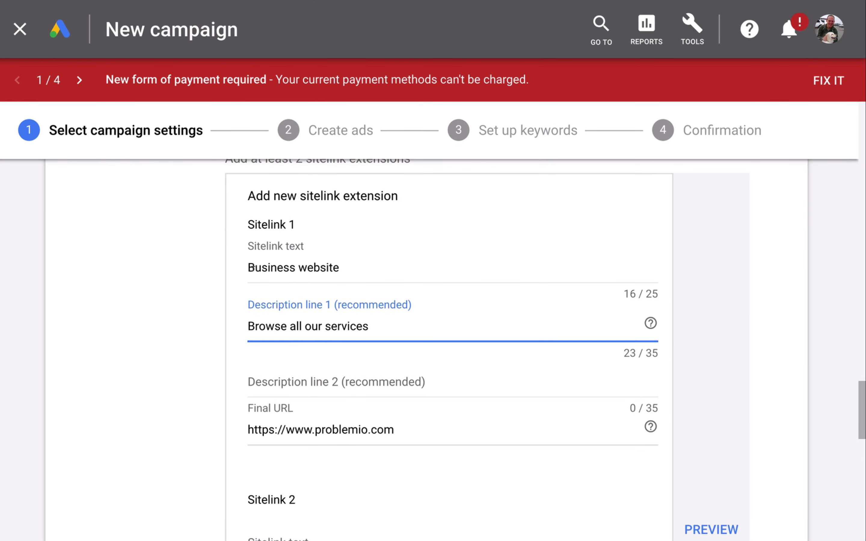
drag(251, 268, 320, 267)
click(275, 327)
drag(275, 327, 369, 325)
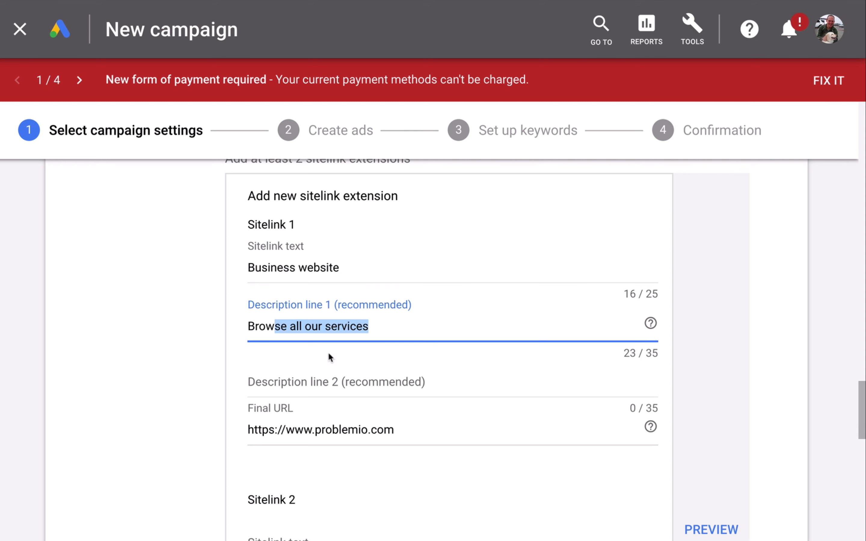
double_click(347, 325)
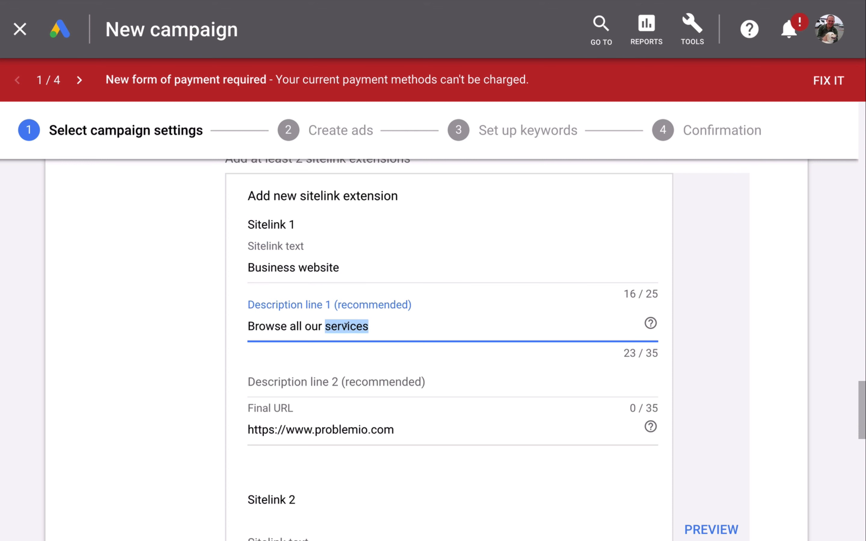
key(Delete)
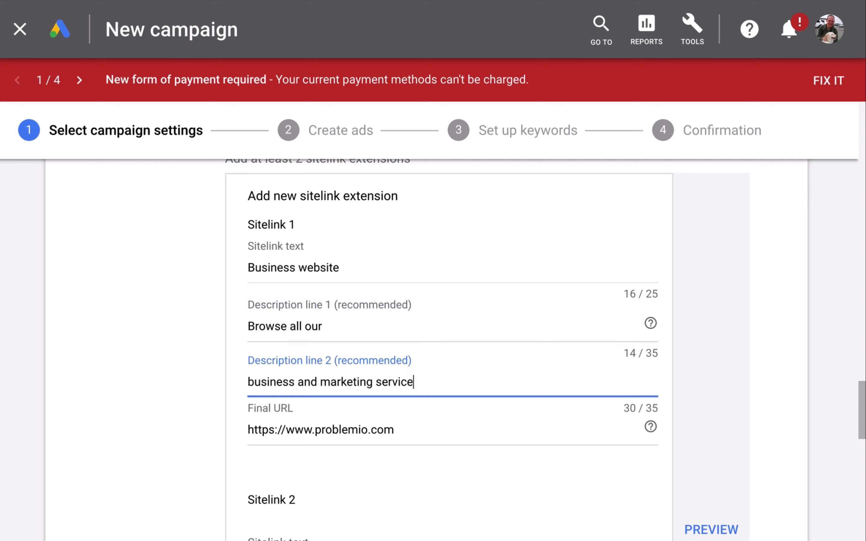
text(siness and marketing services)
scroll(367, 473, down, 9)
scroll(367, 473, up, 3)
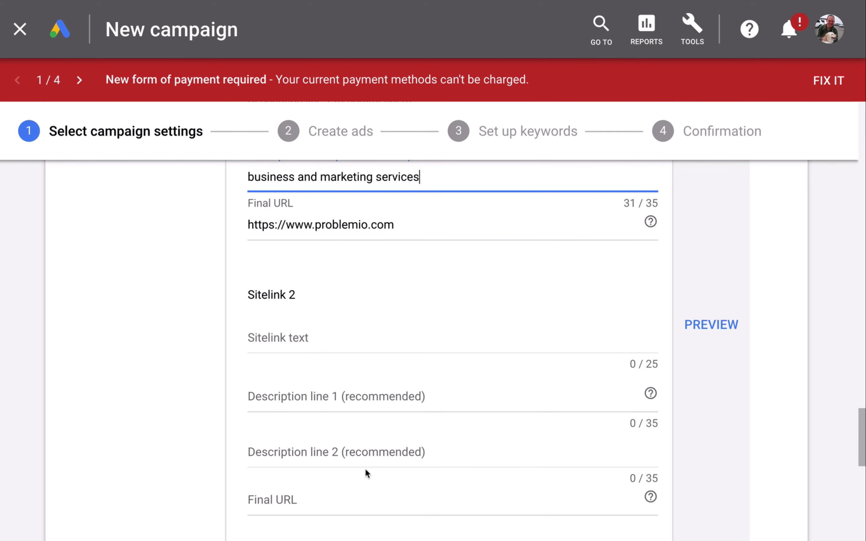
scroll(365, 470, down, 1)
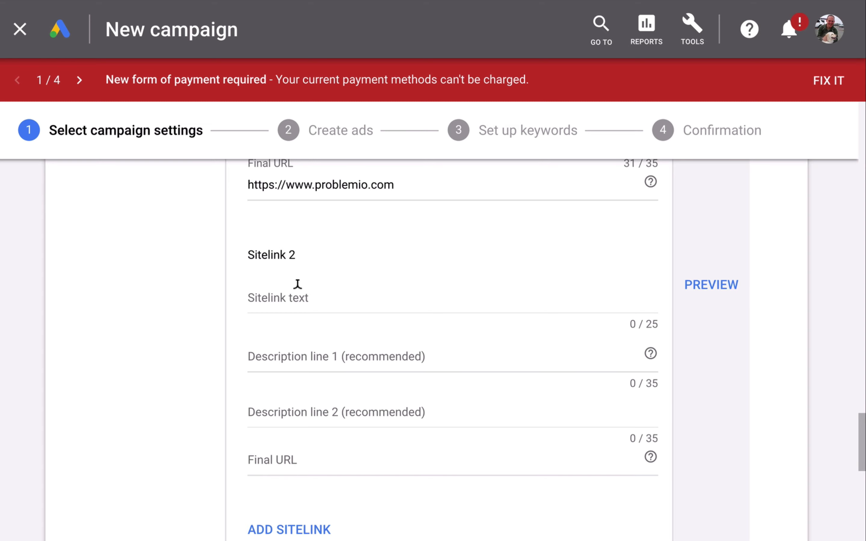
scroll(350, 282, down, 8)
click(269, 310)
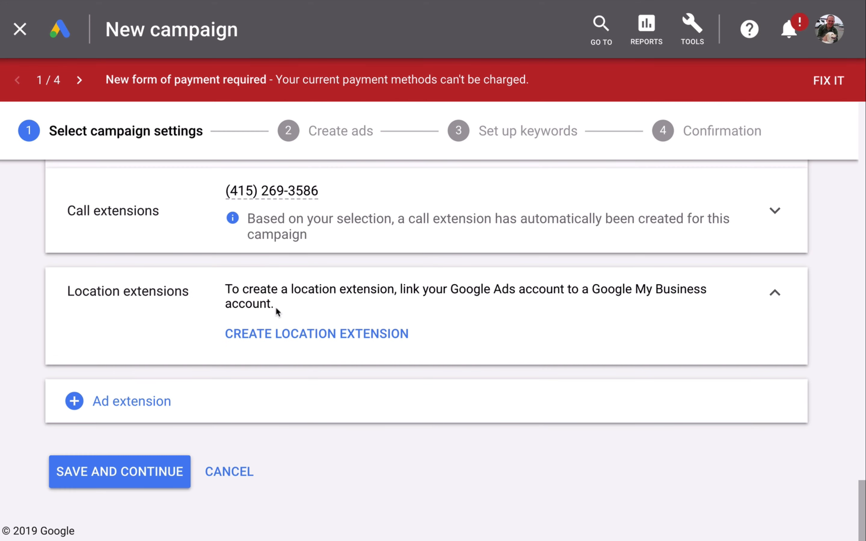
Step: Create a location extension synced from the linked Google My Business account and save the campaign settings
scroll(277, 313, down, 8)
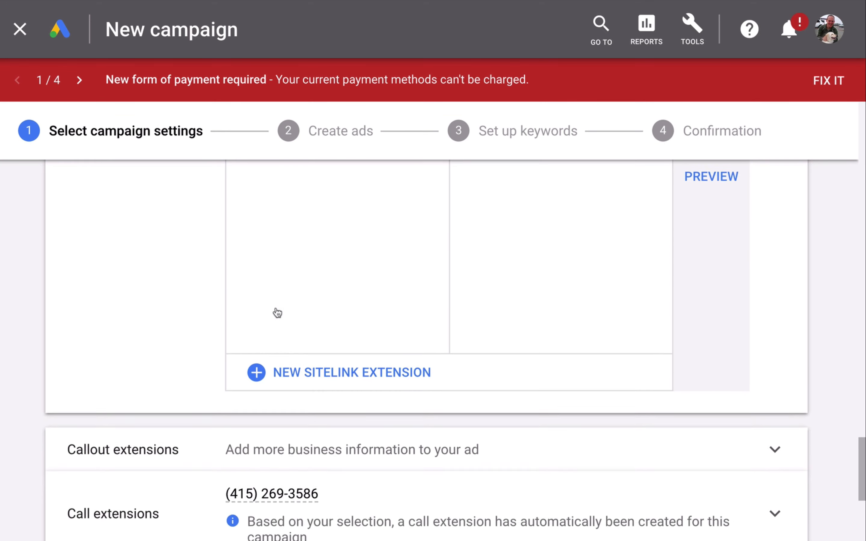
scroll(276, 310, up, 8)
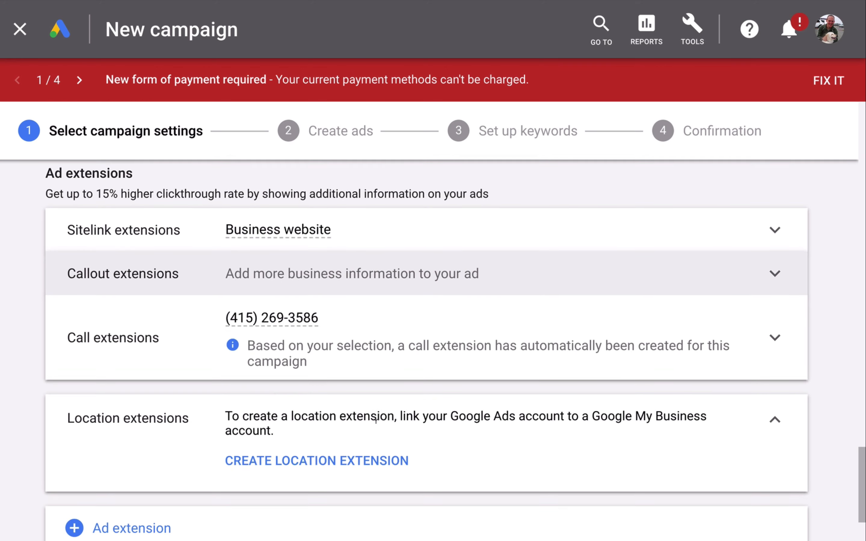
scroll(377, 429, down, 3)
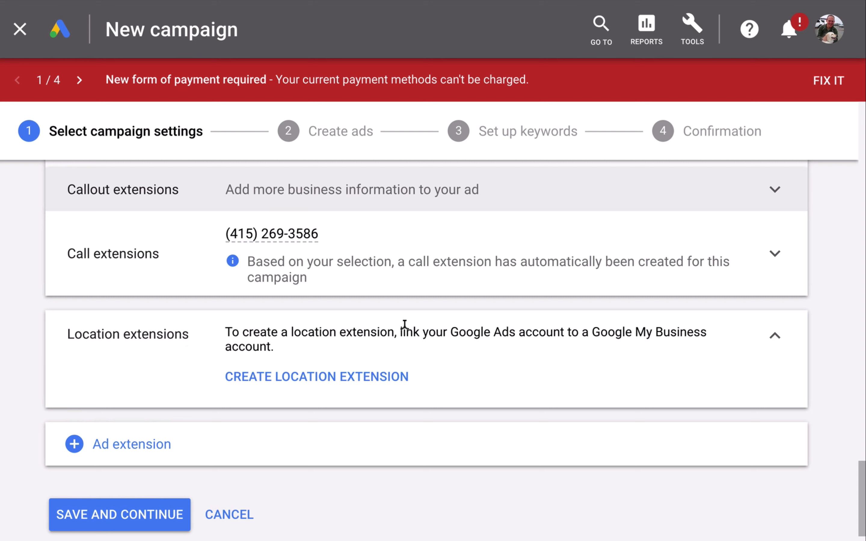
drag(405, 325, 681, 327)
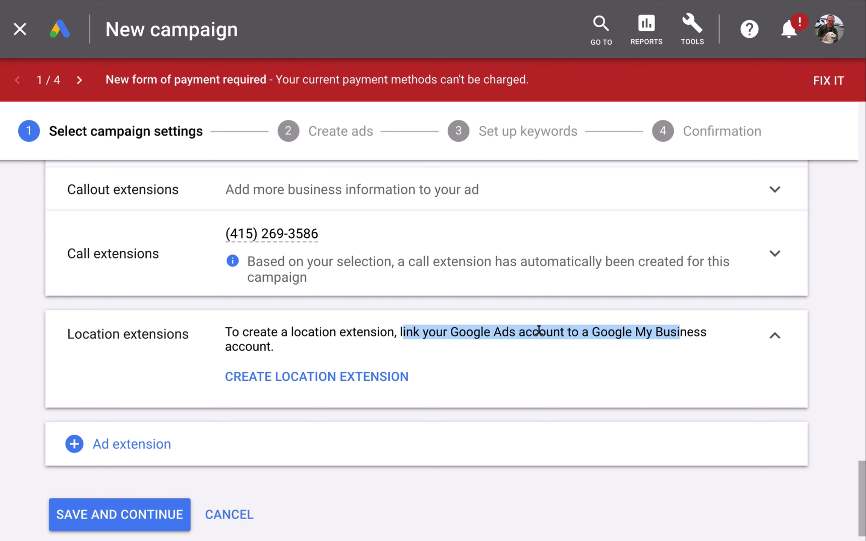
click(276, 378)
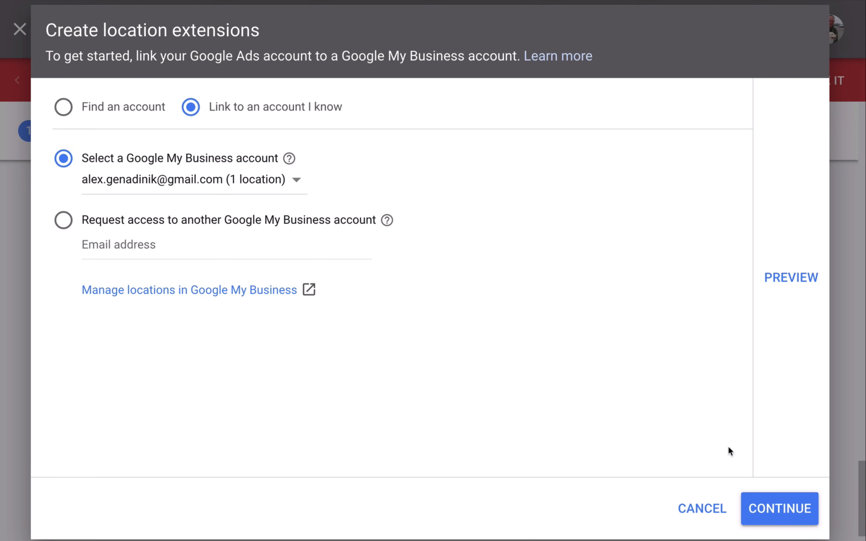
click(775, 507)
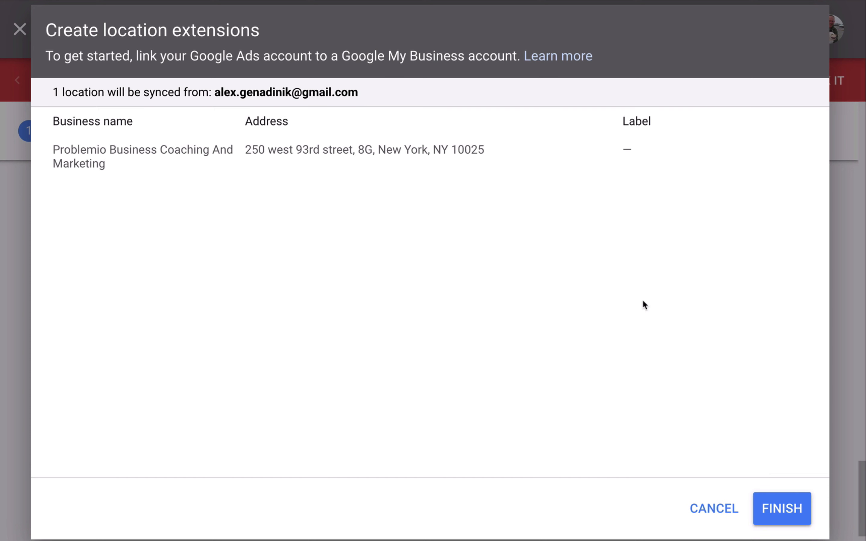
click(790, 511)
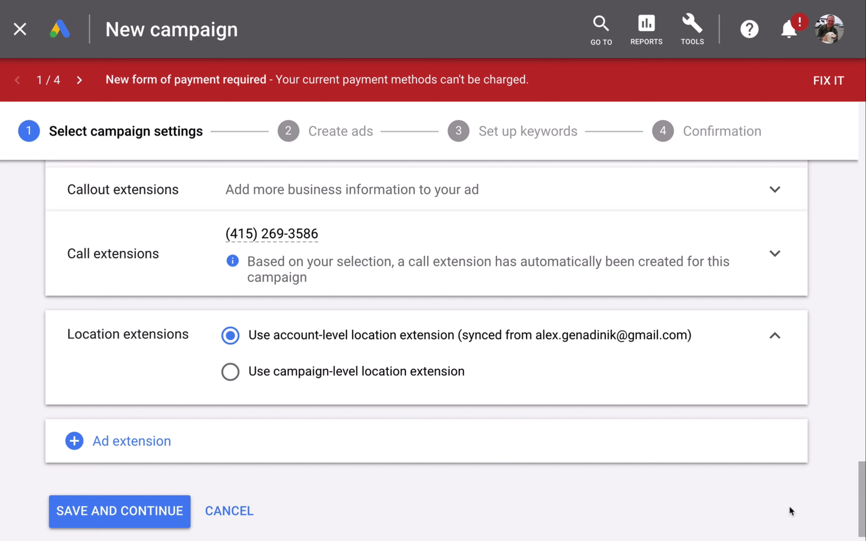
click(116, 513)
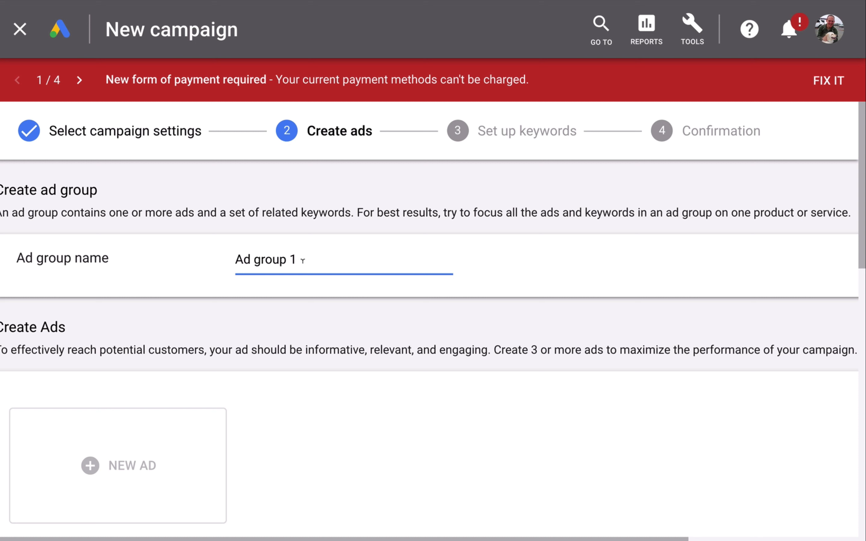
Step: Rename the ad group to Coaching ad
drag(302, 258, 234, 261)
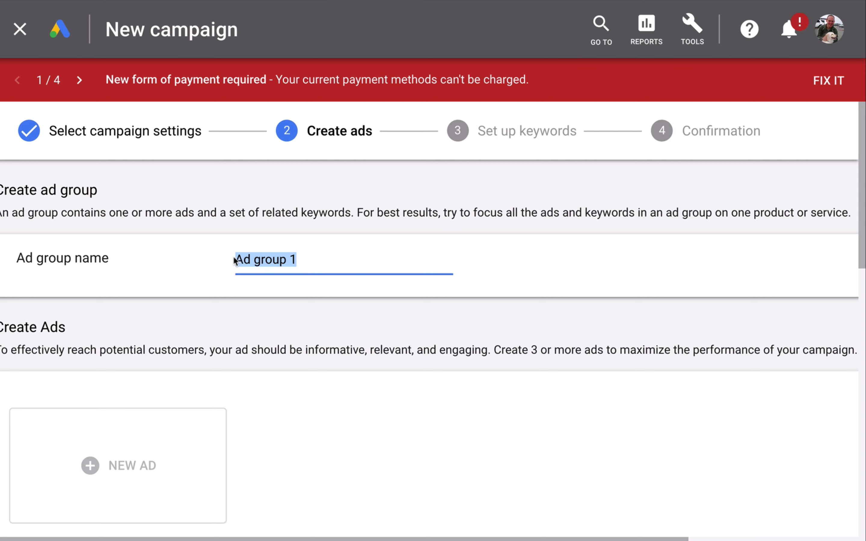
text(Coaching ad)
scroll(83, 246, down, 5)
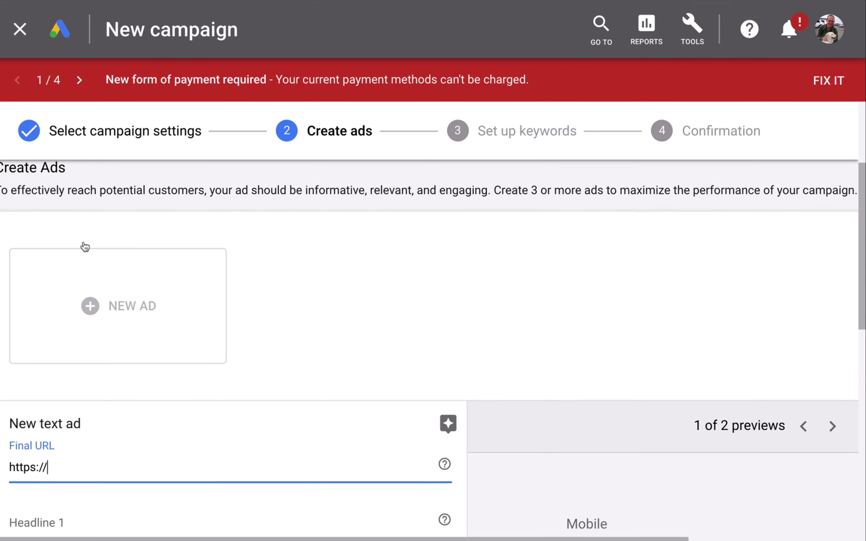
scroll(84, 247, down, 6)
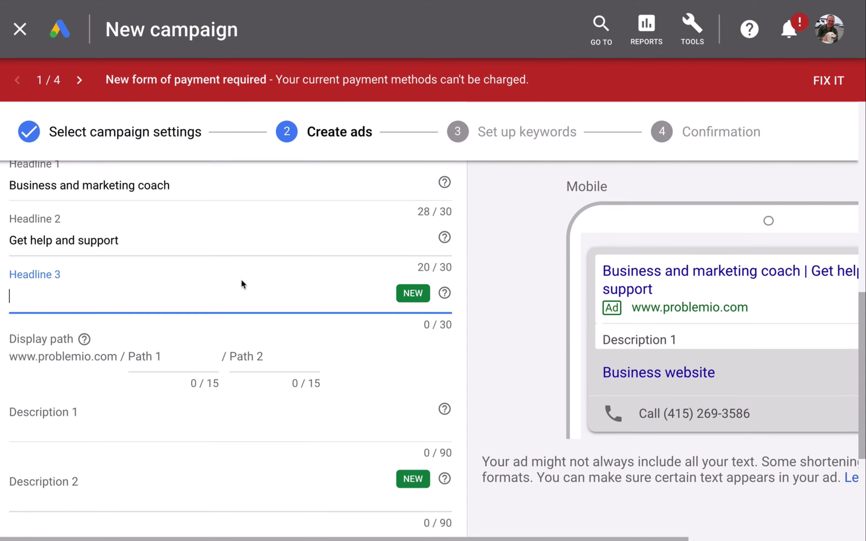
scroll(240, 279, up, 3)
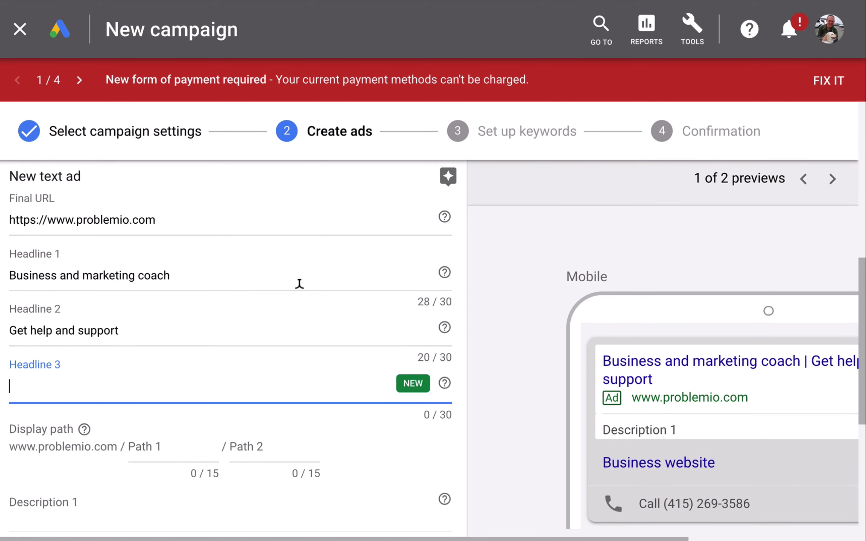
Step: Examine the mobile preview of the text ad's headlines and sitelink
scroll(601, 394, right, 5)
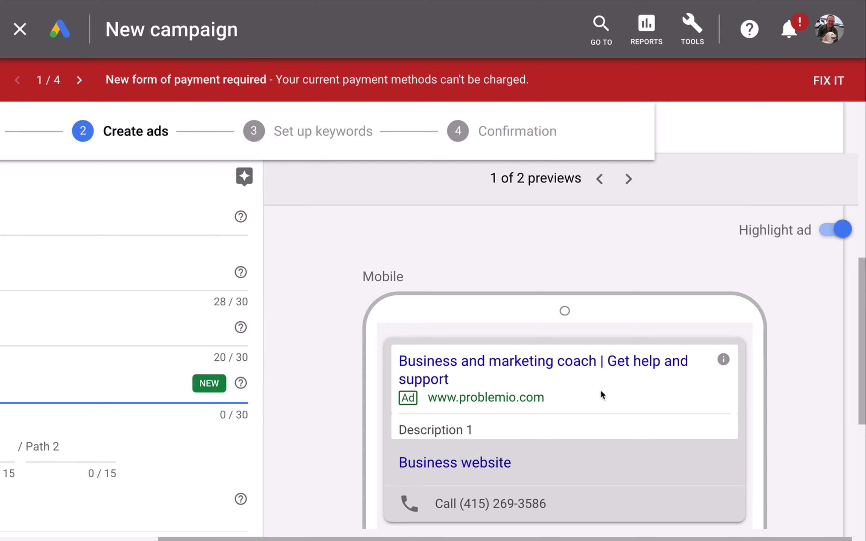
scroll(601, 395, left, 1)
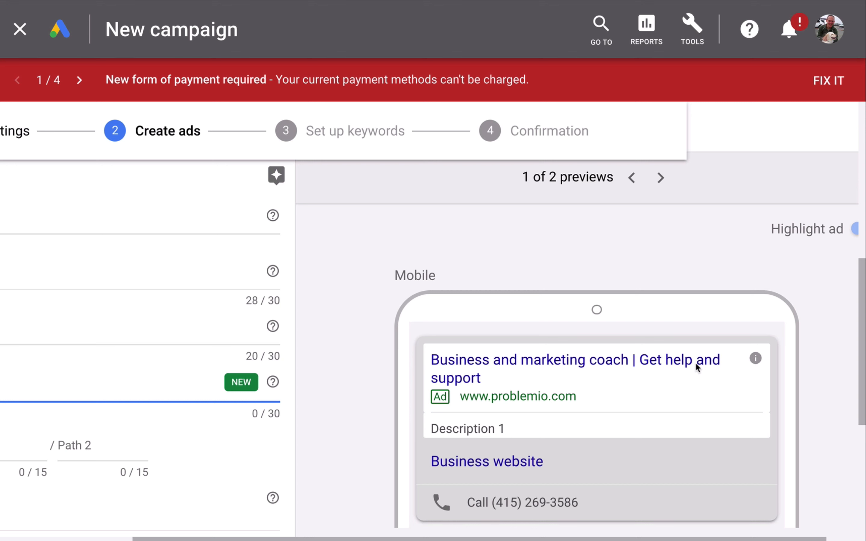
scroll(696, 362, left, 2)
scroll(696, 362, down, 3)
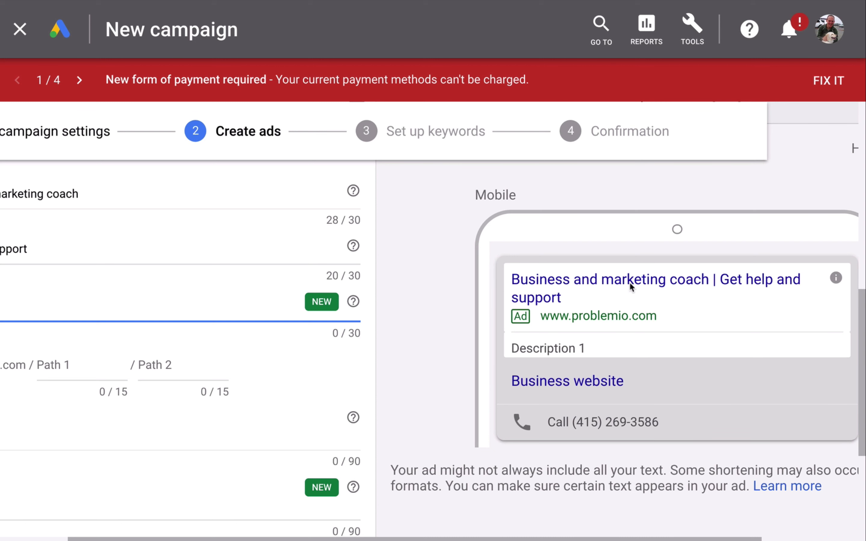
scroll(629, 282, left, 3)
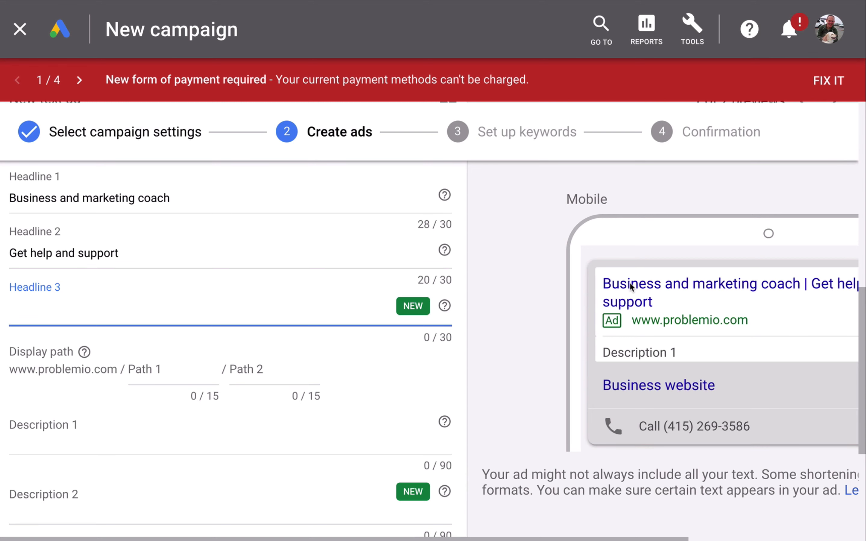
scroll(630, 287, right, 1)
scroll(630, 288, left, 1)
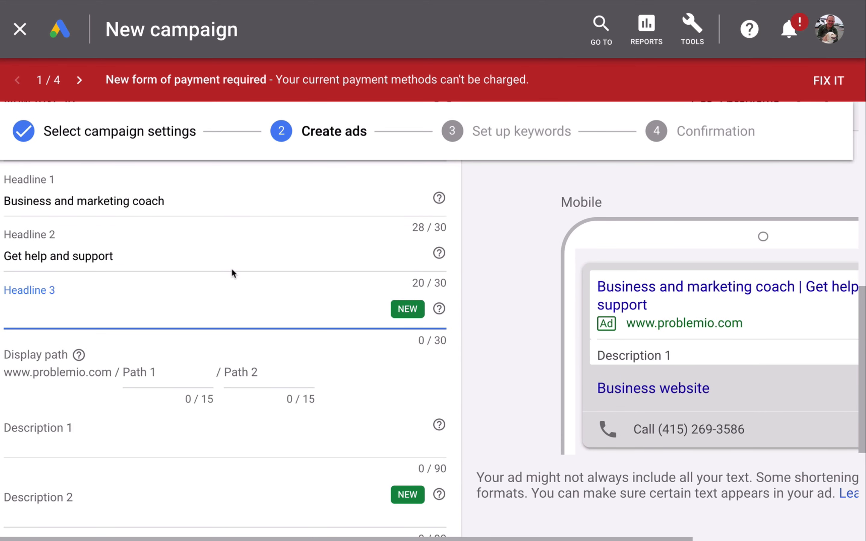
Step: Try filling Headline 3 with repeated placeholder characters, then clear it
text(yyyy)
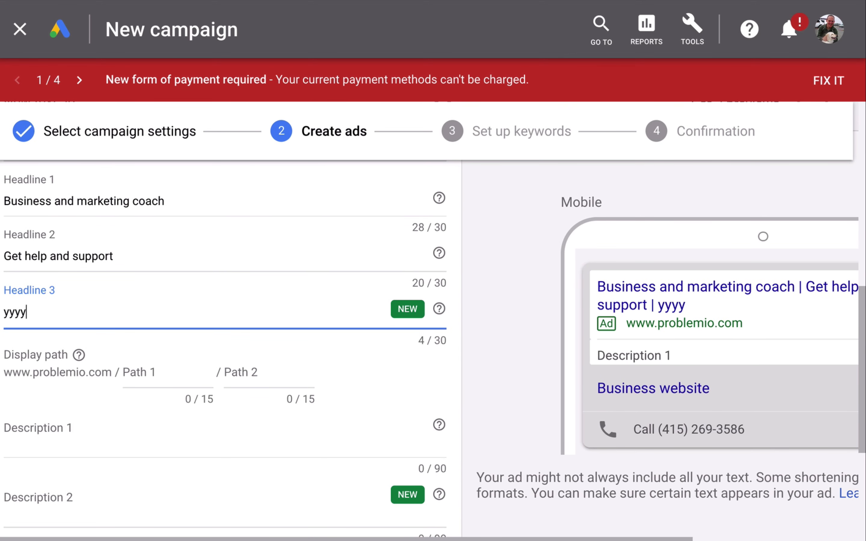
text(yyyyyyyyyyyyyyyyyyyyy)
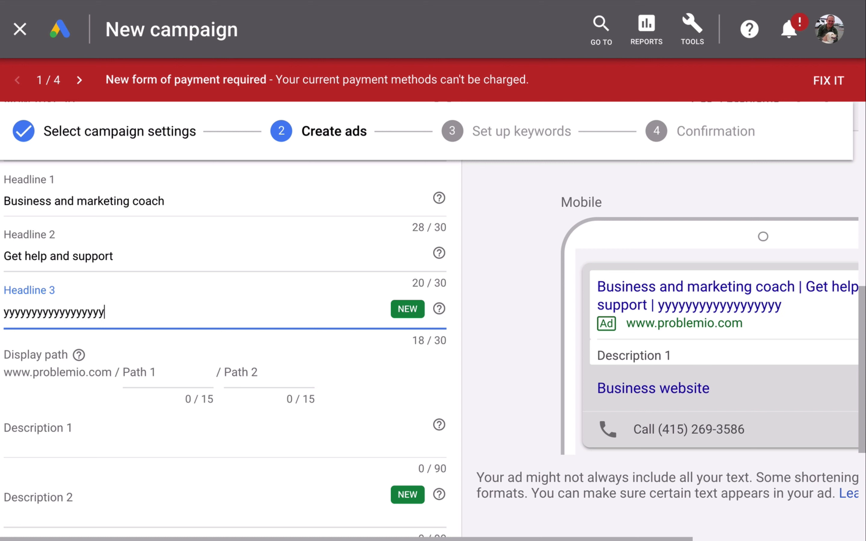
key(BackSpace)
key(BackSpace)
key(BackSpace)
key(BackSpace)
key(BackSpace)
key(BackSpace)
key(BackSpace)
key(BackSpace)
key(BackSpace)
key(BackSpace)
key(BackSpace)
key(BackSpace)
key(BackSpace)
key(BackSpace)
key(BackSpace)
key(BackSpace)
key(BackSpace)
key(BackSpace)
key(BackSpace)
key(BackSpace)
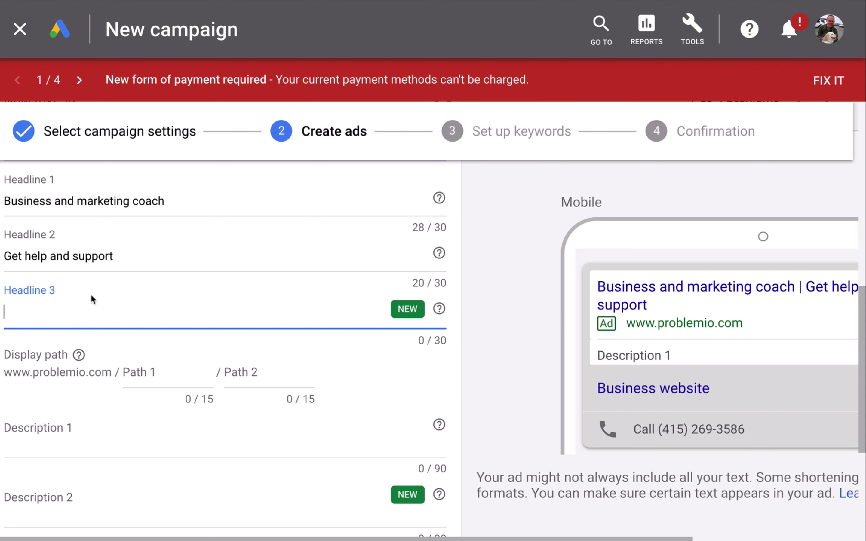
scroll(94, 304, down, 2)
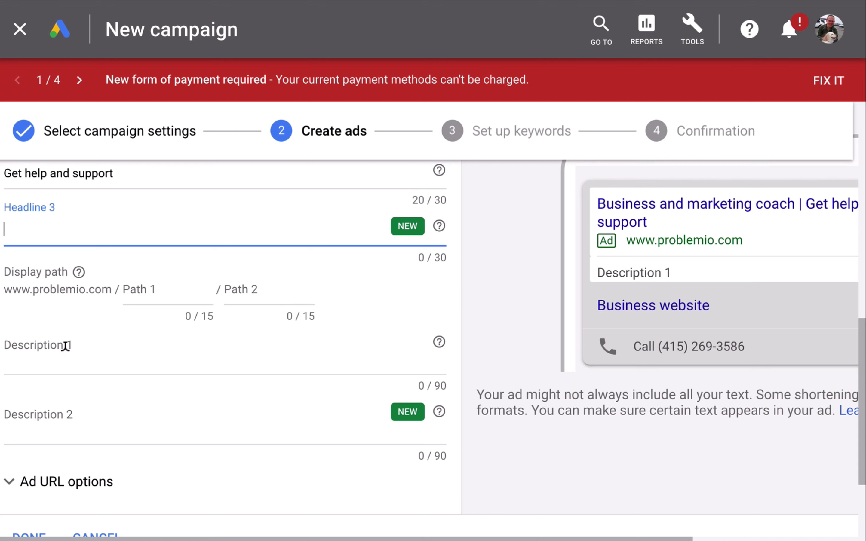
Step: Enter Start today! as the ad's Description 1, correcting the spelling
click(65, 346)
text(Start toay)
key(Left)
key(Left)
key(Left)
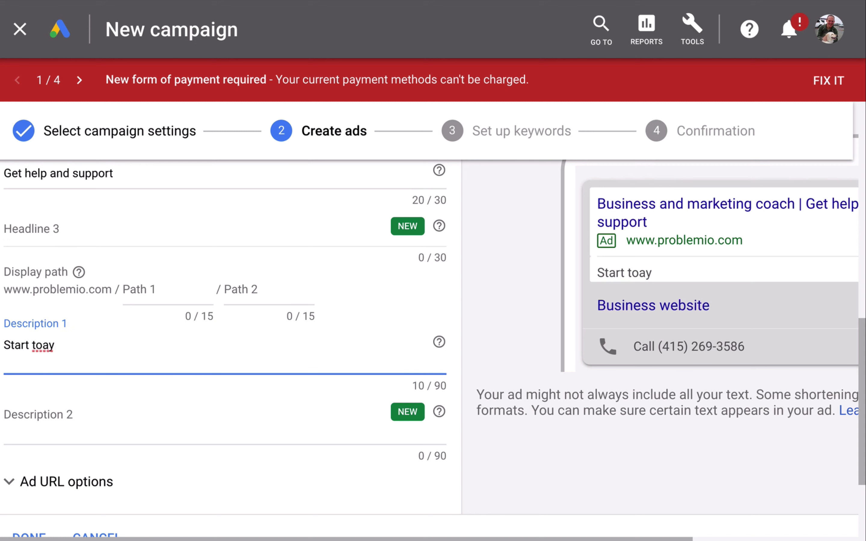
text(d)
key(Right)
key(Right)
text(!)
Step: Save the text ad and continue to the keyword setup stage
scroll(120, 361, down, 4)
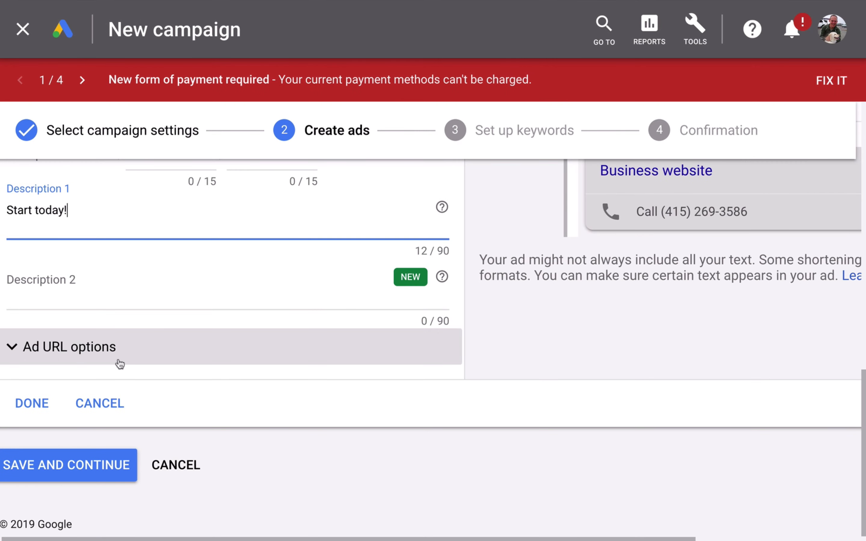
click(113, 359)
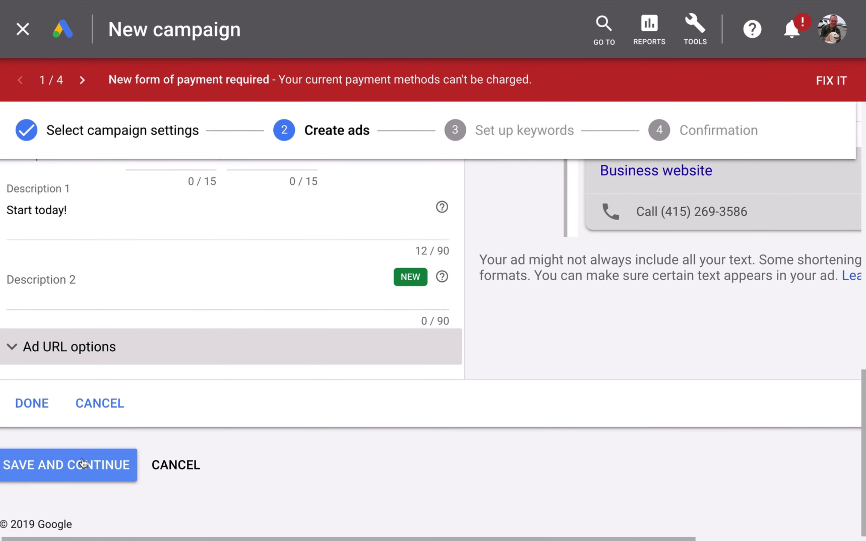
click(86, 464)
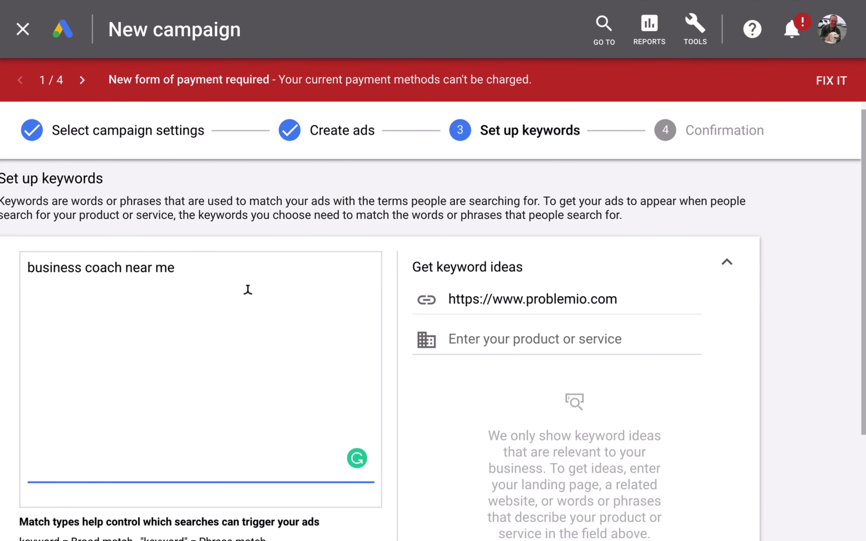
Step: Save the keyword business coach near me, then continue from the confirmation summary to the campaign
scroll(403, 363, down, 5)
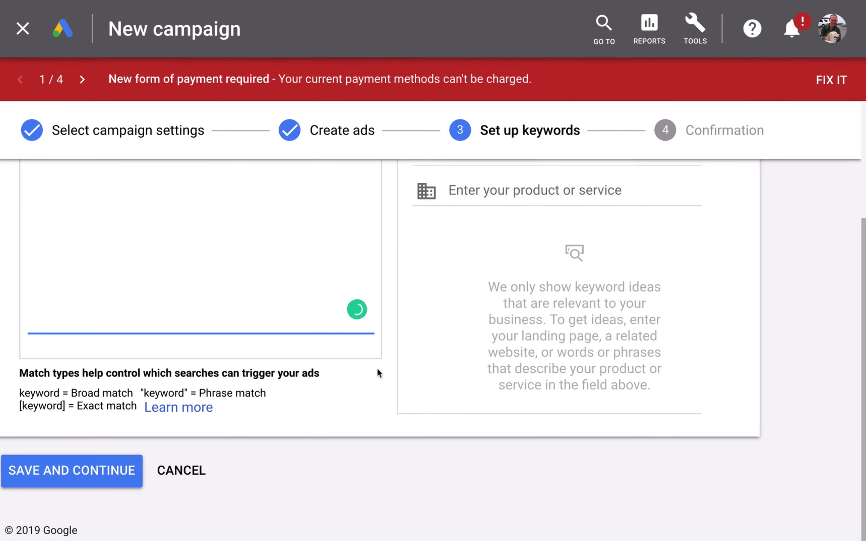
click(81, 472)
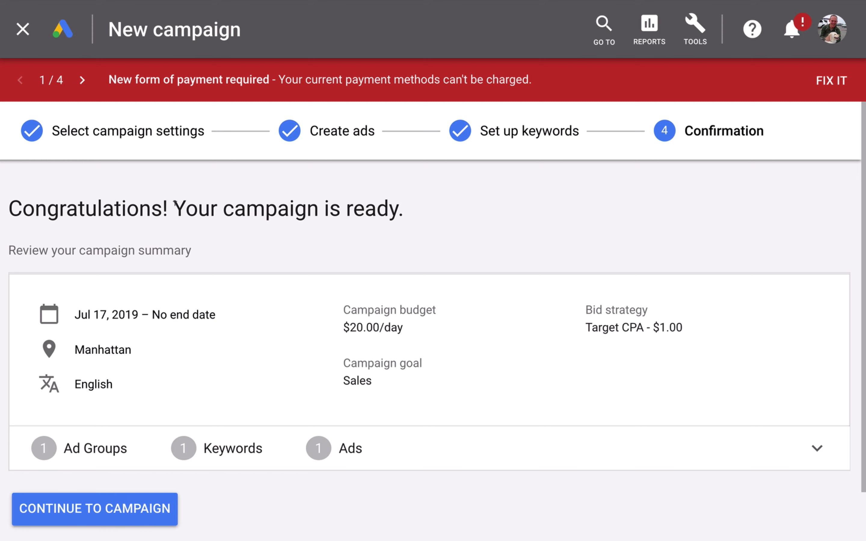
click(100, 510)
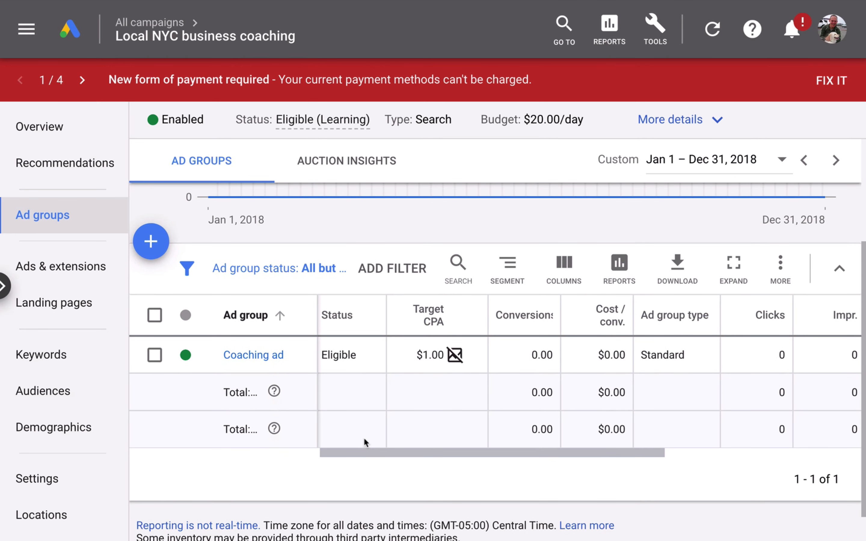
Step: Examine the Coaching ad group's Target CPA bid simulator and performance columns in the ad groups table
mouse_move(458, 359)
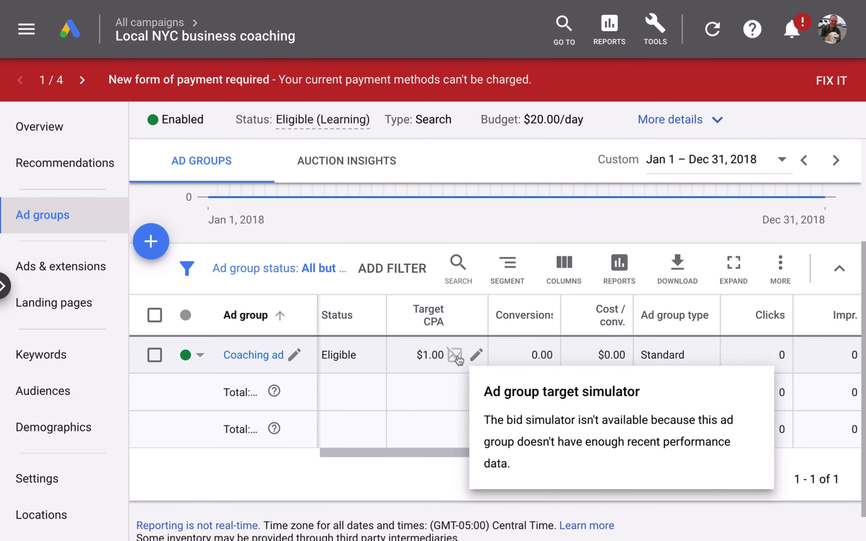
scroll(466, 430, down, 1)
scroll(466, 430, right, 10)
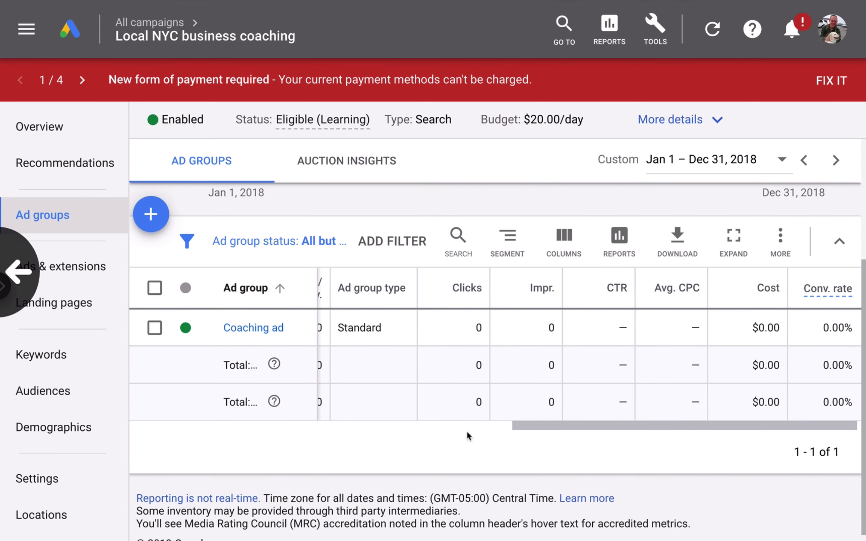
scroll(377, 402, left, 10)
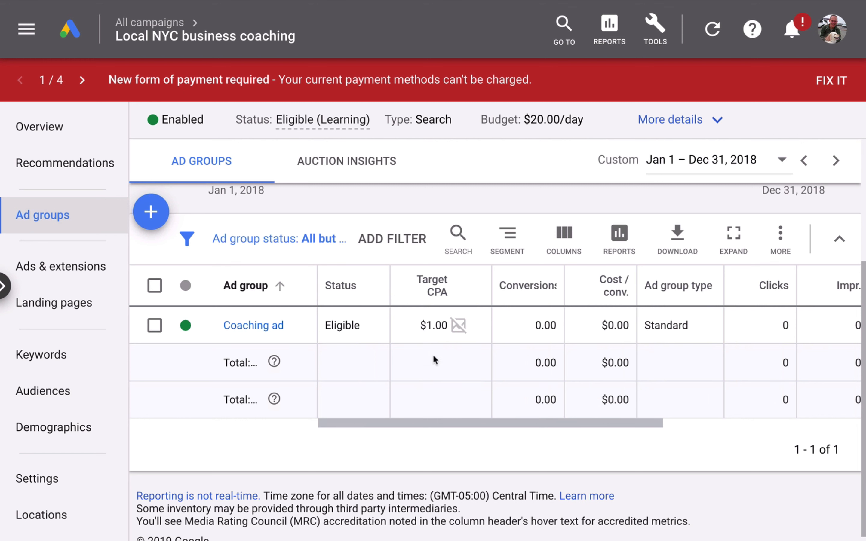